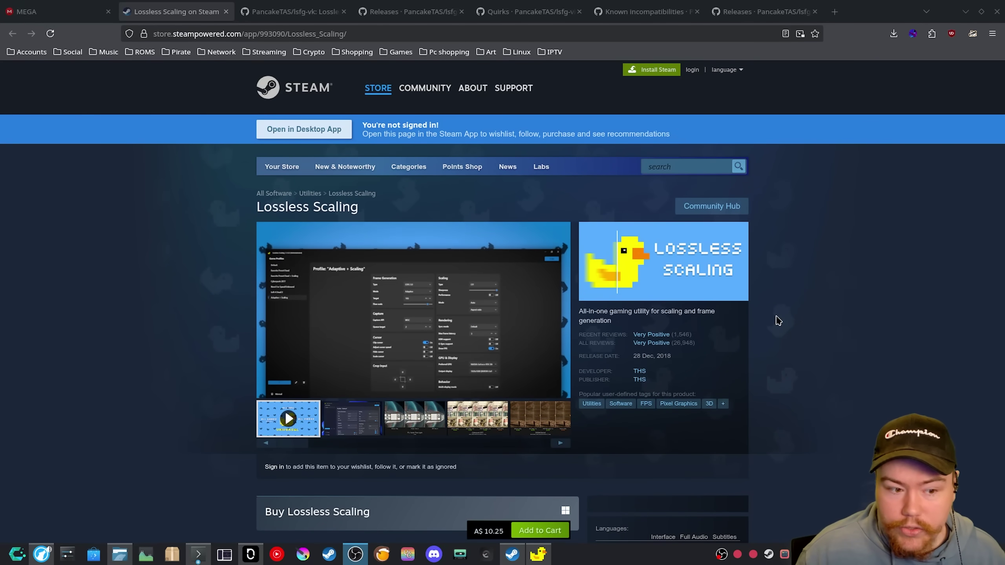
- Play the Lossless Scaling trailer full screen, revisit the resolution slides, then stop at 0:51 on the duck FPS comparison
{"action": "left_click", "coordinate": [312, 376]}
{"action": "left_click", "coordinate": [558, 385]}
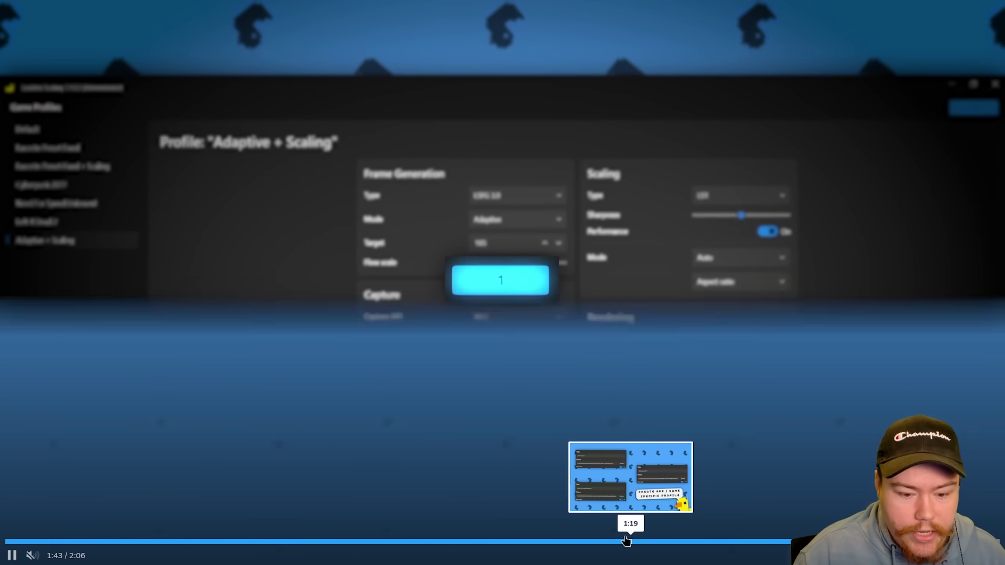
{"action": "left_click", "coordinate": [282, 541]}
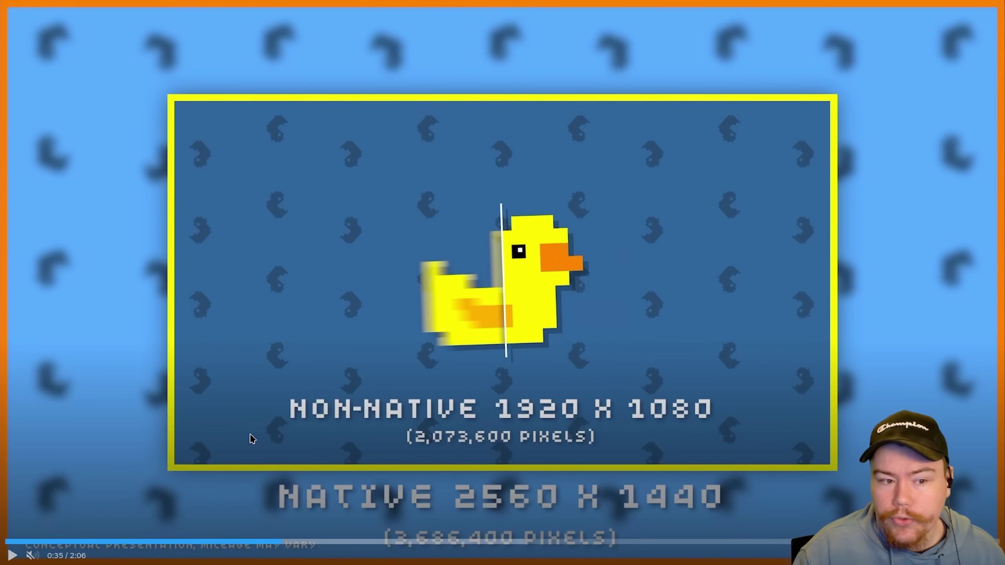
{"action": "left_click", "coordinate": [249, 433]}
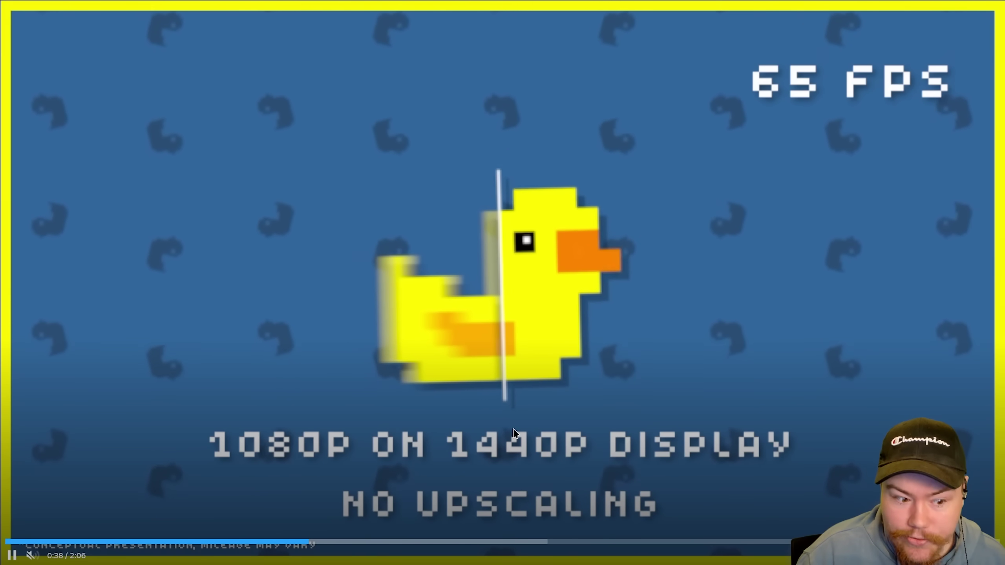
{"action": "left_click", "coordinate": [296, 541]}
{"action": "left_click", "coordinate": [14, 555]}
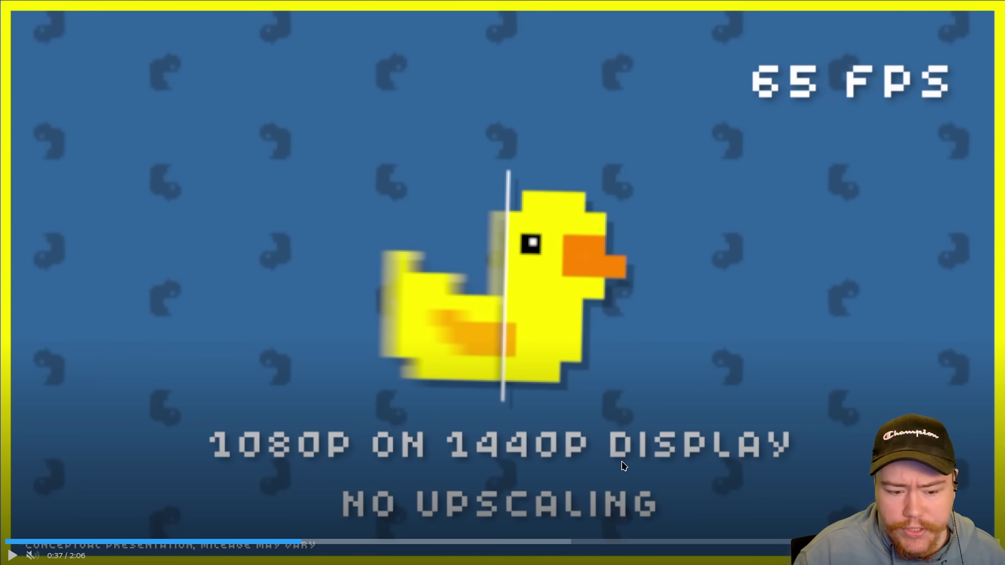
{"action": "left_click", "coordinate": [12, 556]}
{"action": "left_click", "coordinate": [14, 556]}
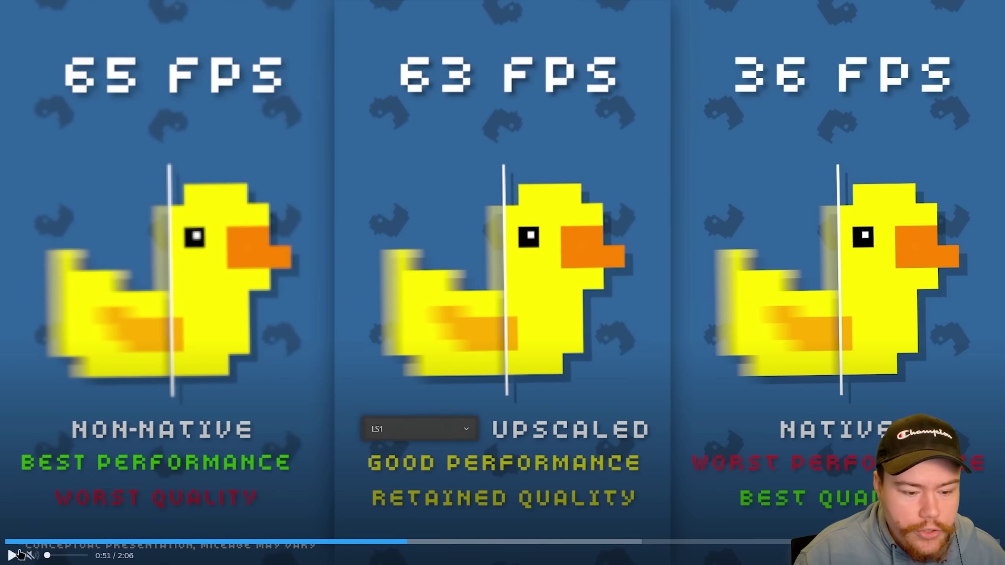
{"action": "key", "text": "space"}
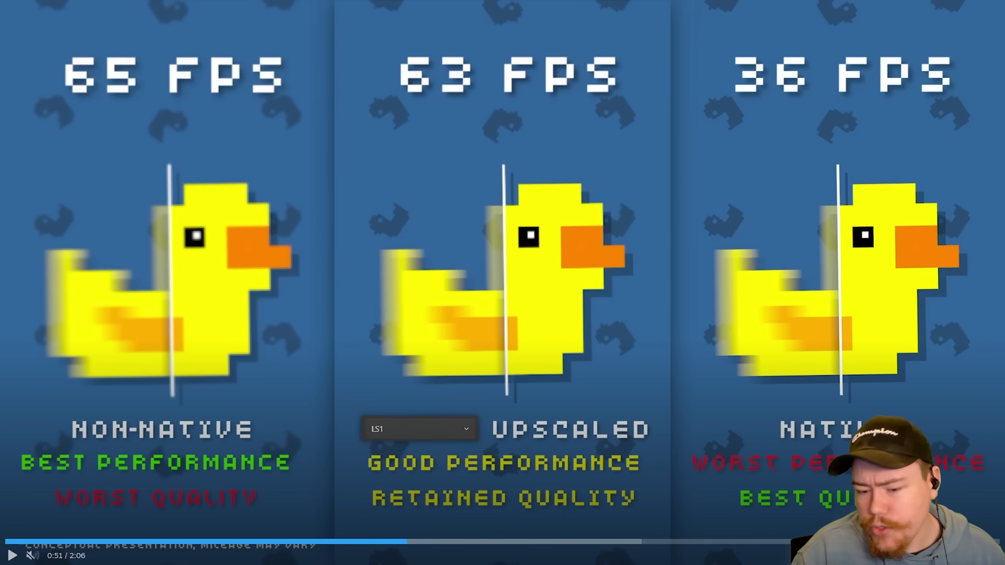
{"action": "key", "text": "Escape"}
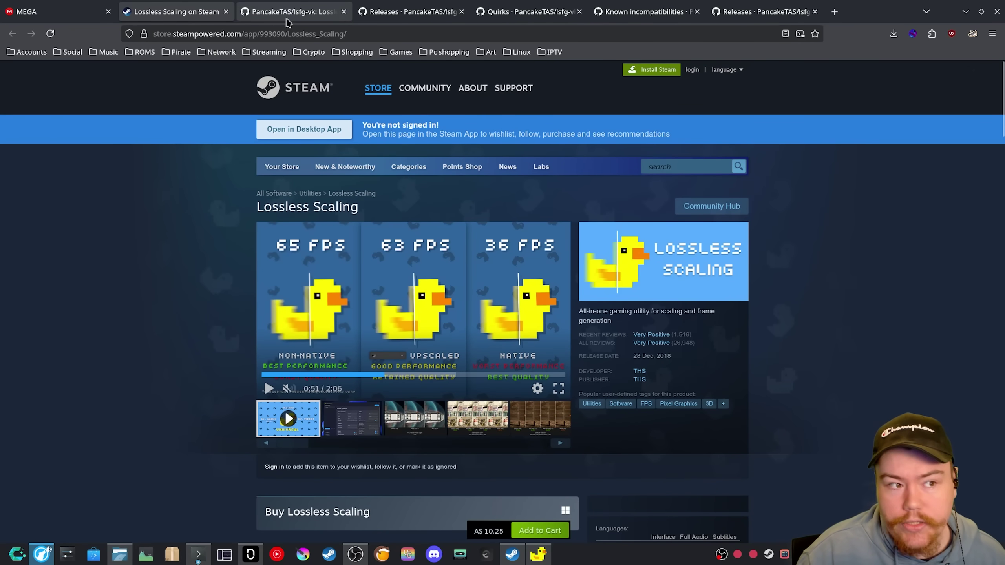
- Browse the PancakeTAS/lsfg-vk file list and README, briefly glancing at the Releases tab
{"action": "left_click", "coordinate": [292, 11]}
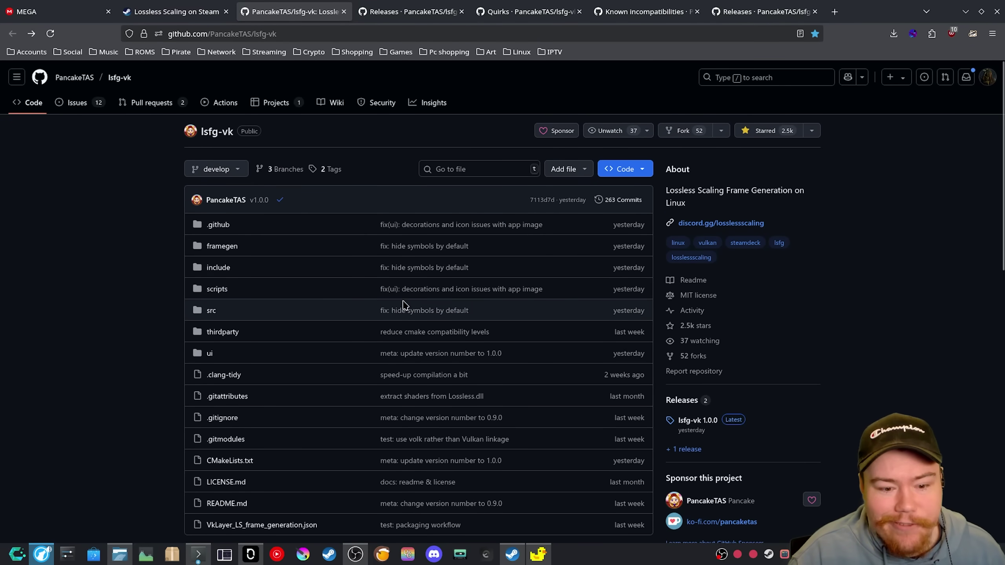
{"action": "scroll", "coordinate": [396, 303], "scroll_direction": "down", "scroll_amount": 3}
{"action": "scroll", "coordinate": [392, 313], "scroll_direction": "down", "scroll_amount": 4}
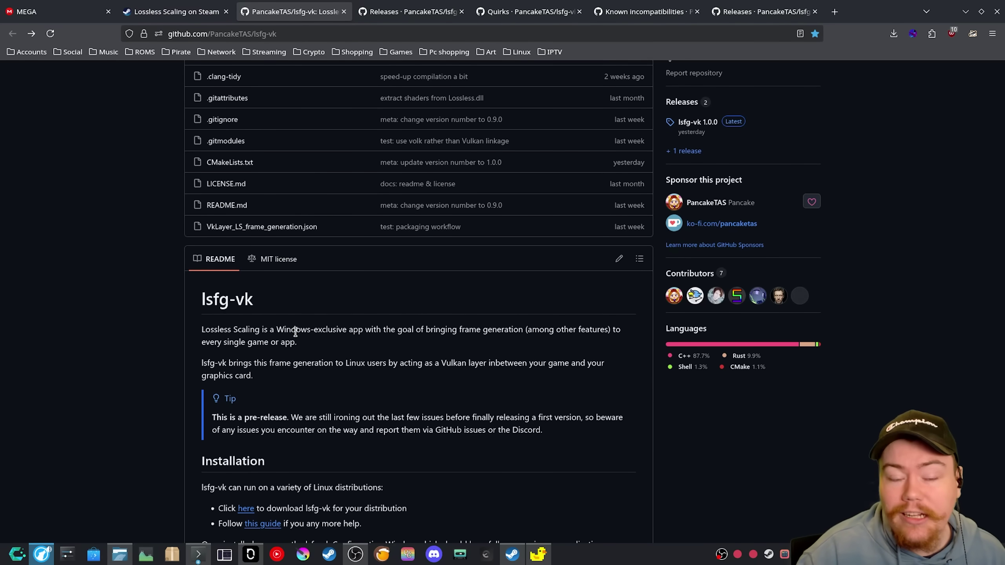
{"action": "scroll", "coordinate": [296, 332], "scroll_direction": "up", "scroll_amount": 2}
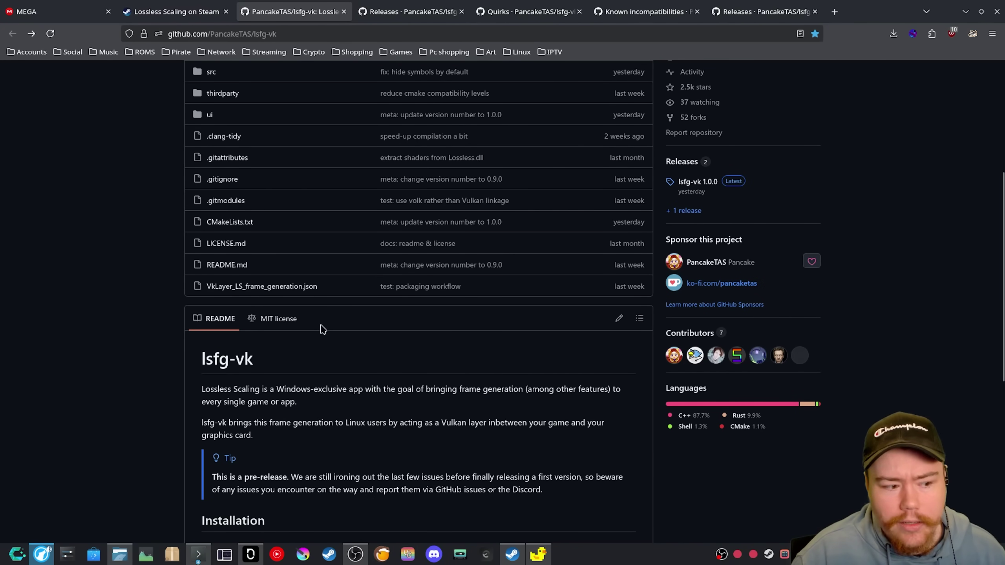
{"action": "scroll", "coordinate": [322, 327], "scroll_direction": "up", "scroll_amount": 5}
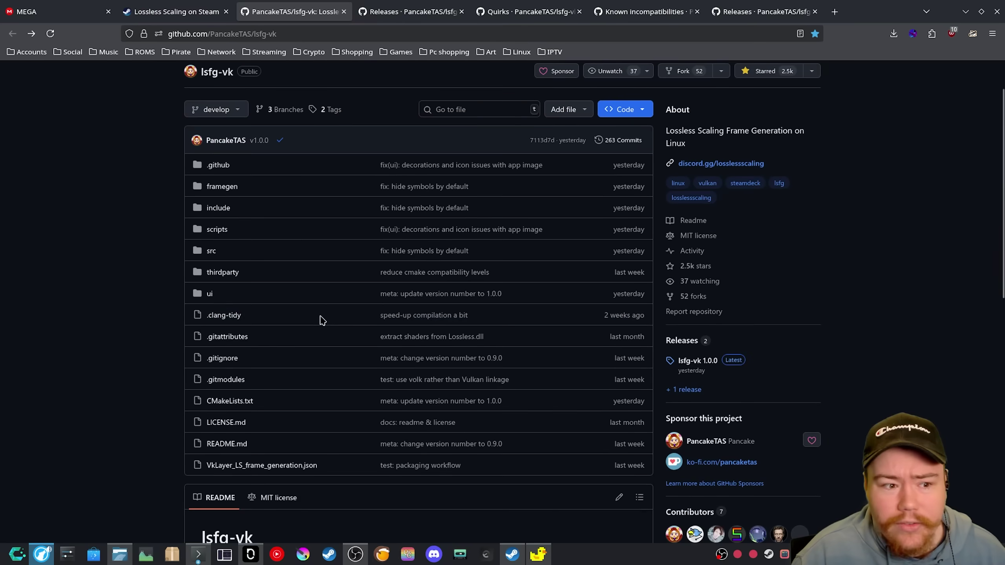
{"action": "scroll", "coordinate": [321, 321], "scroll_direction": "down", "scroll_amount": 3}
{"action": "scroll", "coordinate": [322, 320], "scroll_direction": "down", "scroll_amount": 5}
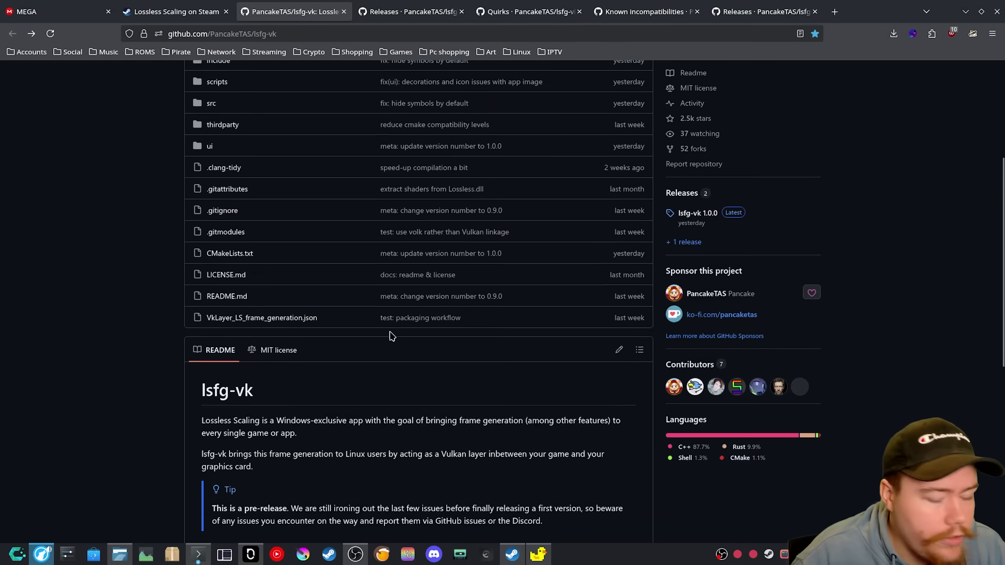
{"action": "scroll", "coordinate": [395, 331], "scroll_direction": "up", "scroll_amount": 1}
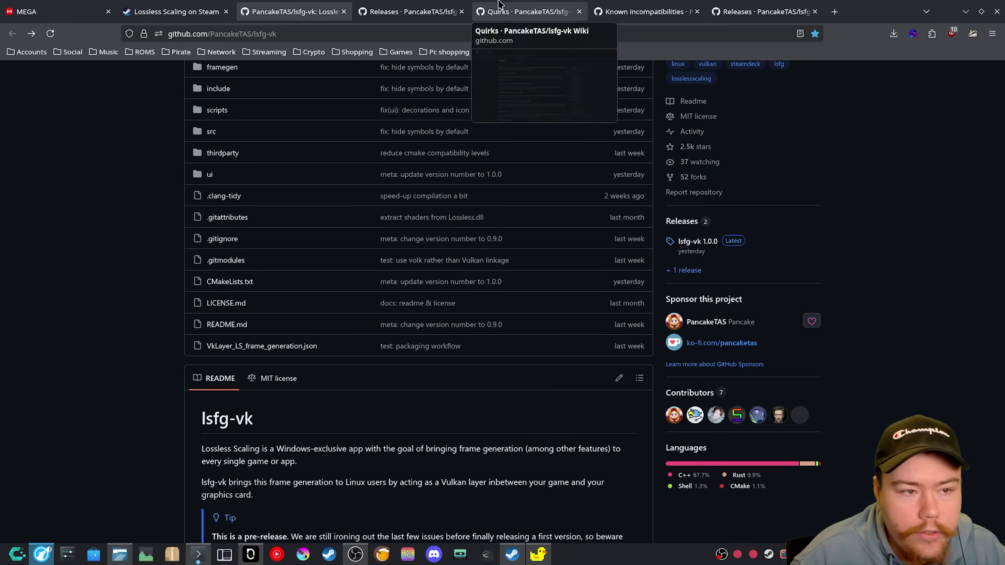
{"action": "key", "text": "ctrl+Tab"}
{"action": "key", "text": "ctrl+shift+Tab"}
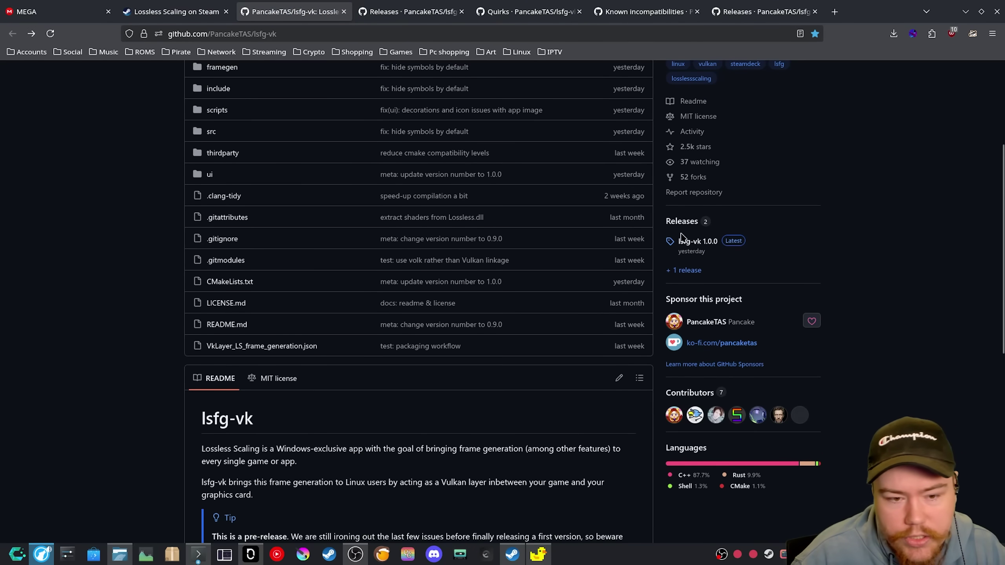
- Scroll the lsfg-vk 1.0.0 release page to the 'Which file is for me?' guide and Assets
{"action": "key", "text": "ctrl+Tab"}
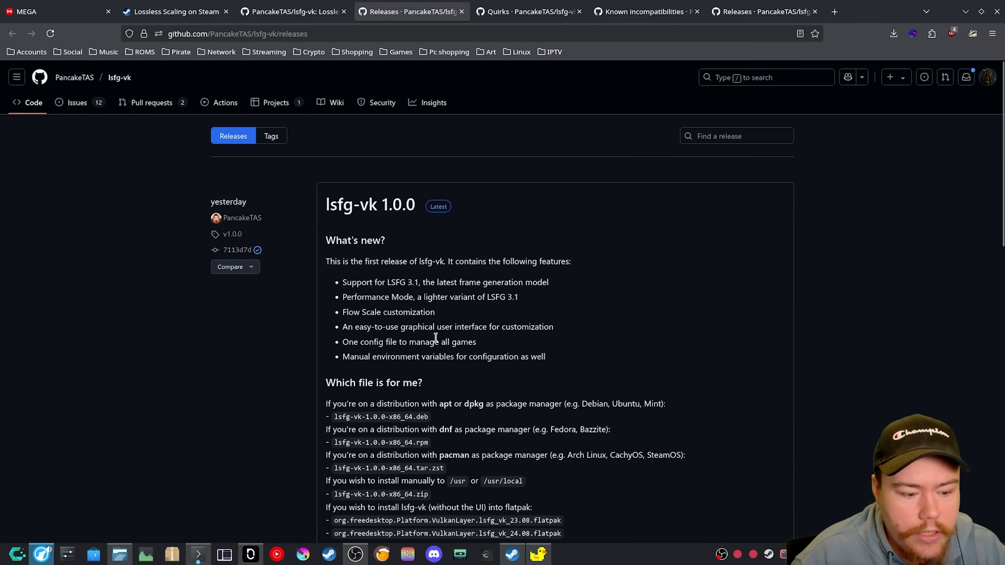
{"action": "scroll", "coordinate": [436, 337], "scroll_direction": "down", "scroll_amount": 7}
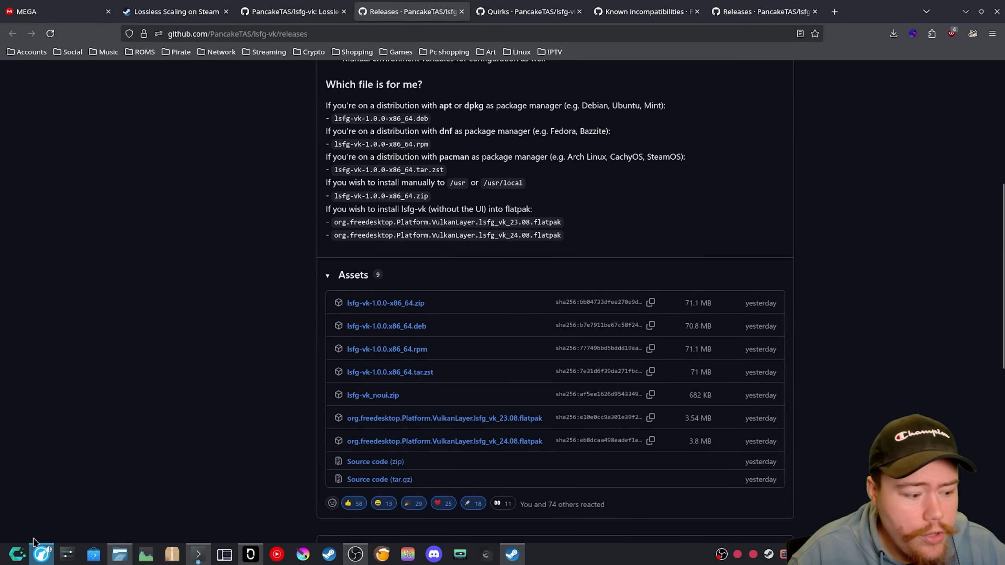
- Search 'ls' in the application launcher and start the lsfg-vk Configuration Window
{"action": "left_click", "coordinate": [23, 548]}
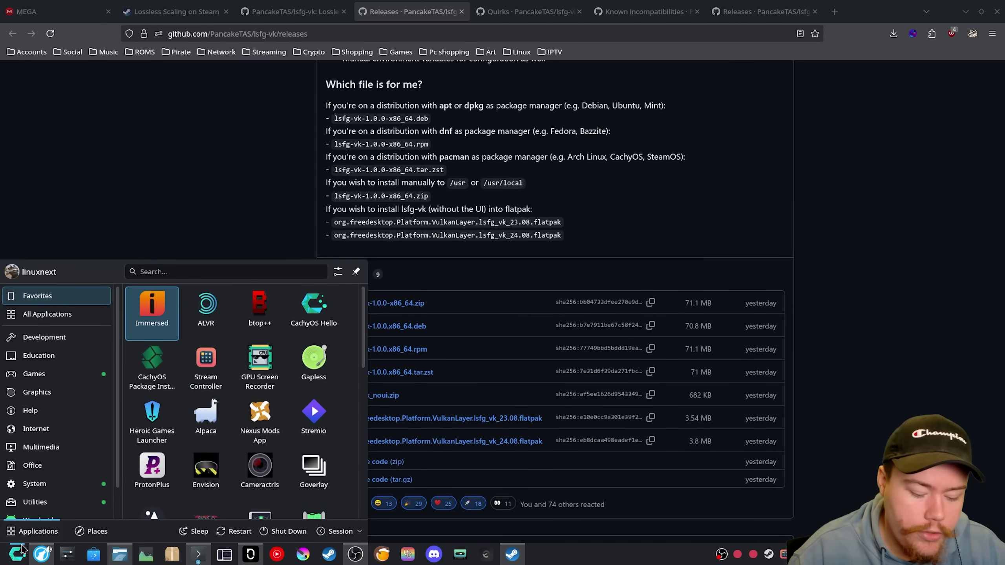
{"action": "type", "text": "fr"}
{"action": "key", "text": "BackSpace"}
{"action": "key", "text": "BackSpace"}
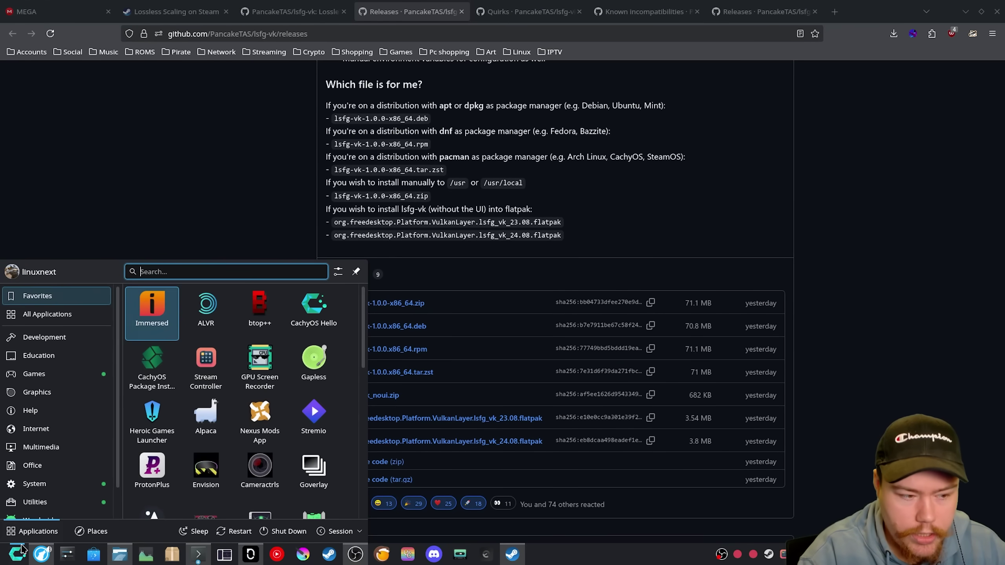
{"action": "type", "text": "ls"}
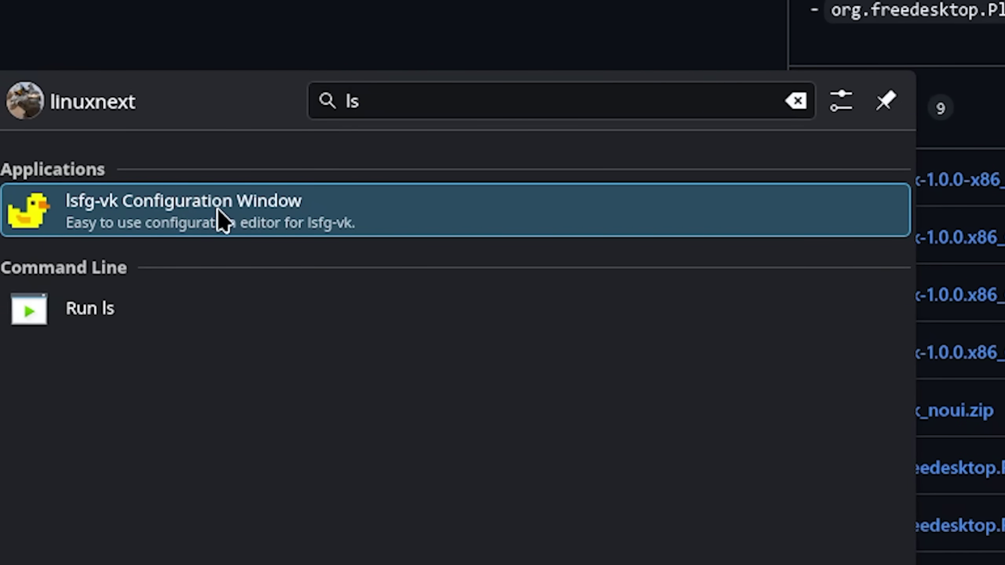
{"action": "left_click", "coordinate": [218, 210]}
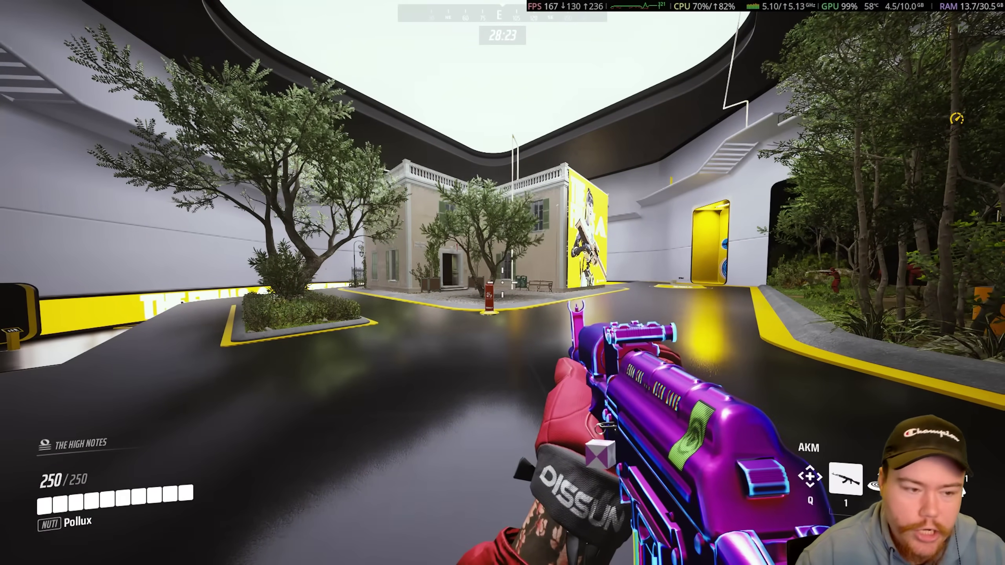
- Move the config window top-left and set the profile to the running process 'PID 109264: GameThread'
{"action": "key", "text": "super"}
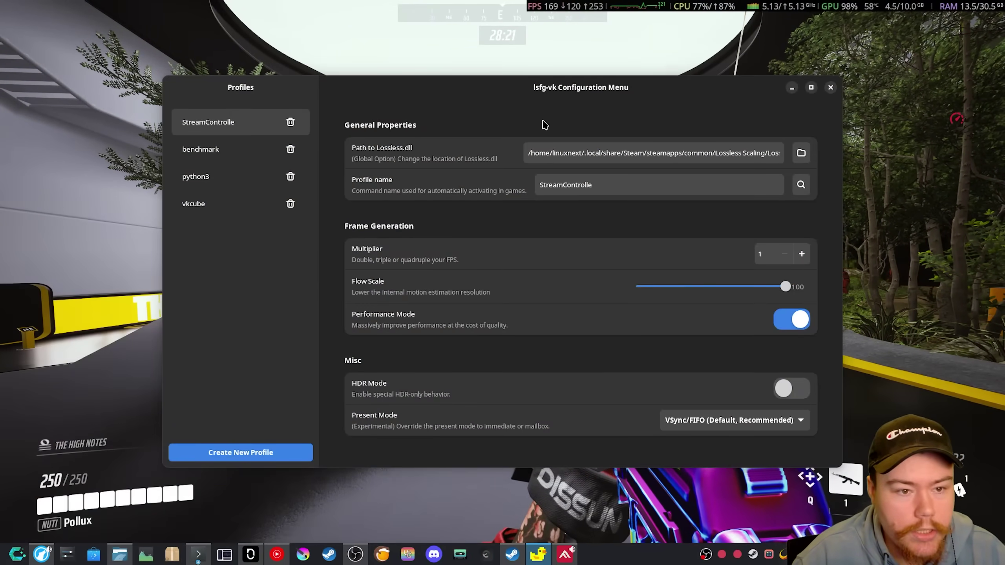
{"action": "left_click_drag", "start_coordinate": [522, 72], "coordinate": [407, 51]}
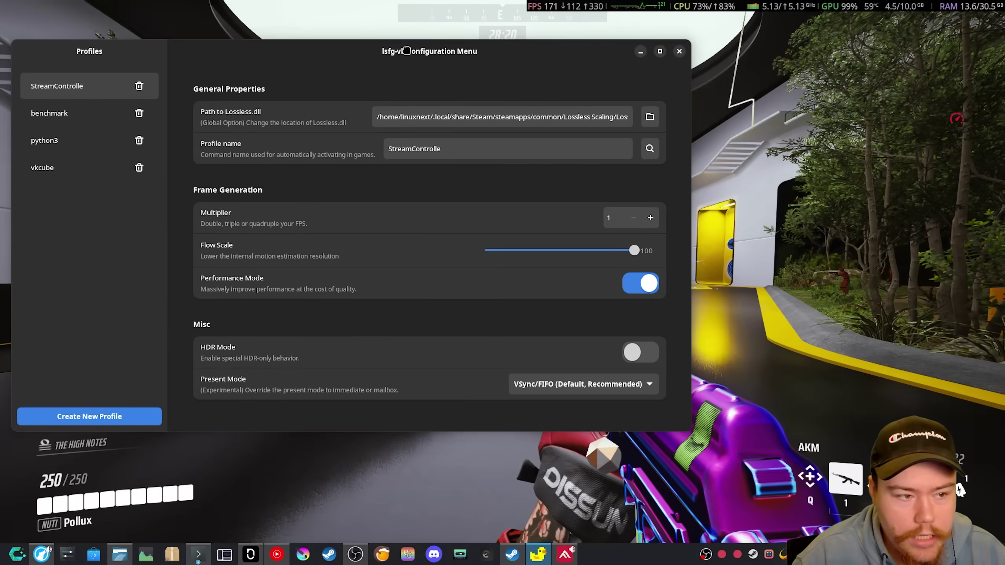
{"action": "left_click", "coordinate": [649, 148]}
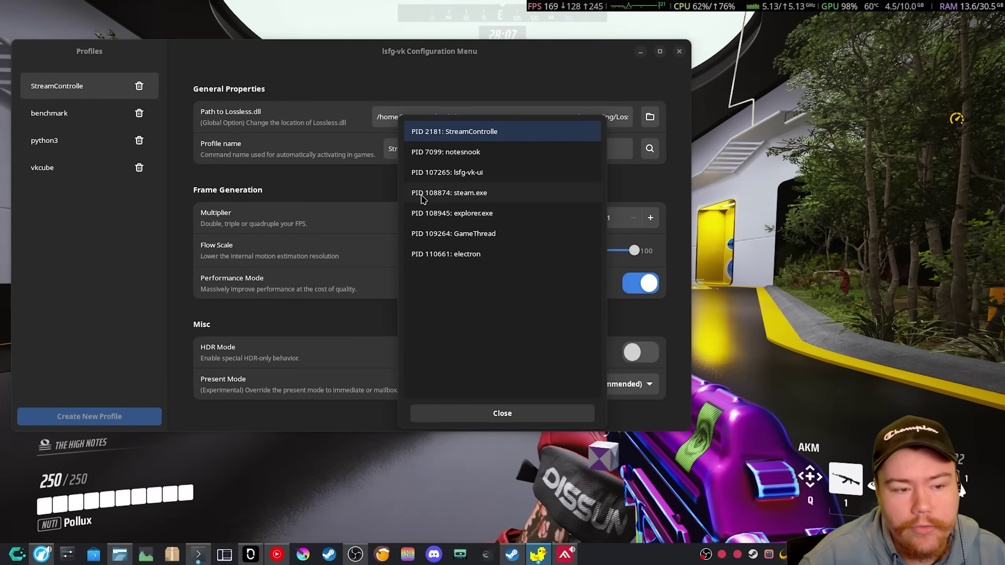
{"action": "left_click", "coordinate": [487, 242]}
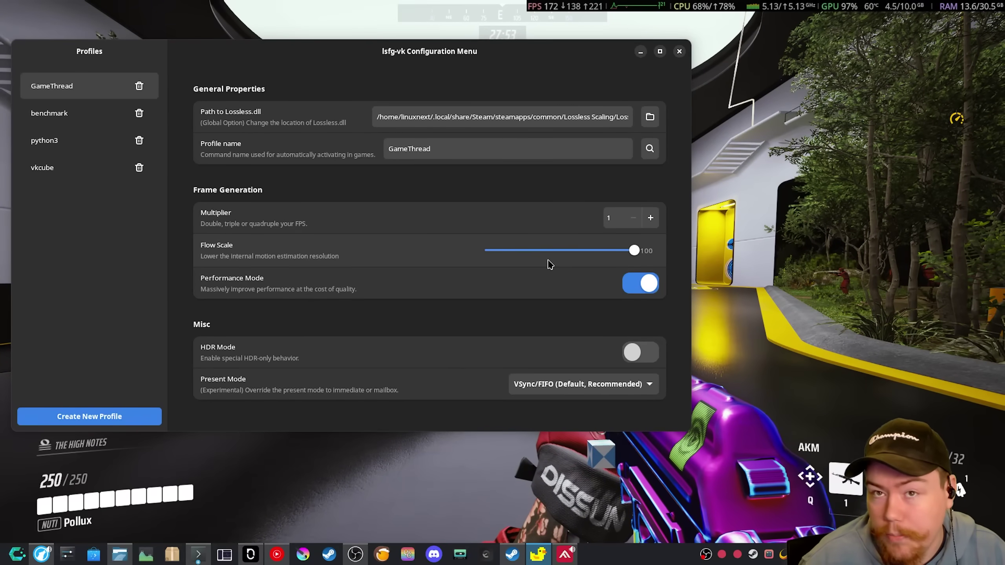
- Raise the GameThread profile's multiplier from 1 to 10 and return to The Finals
{"action": "left_click", "coordinate": [651, 218]}
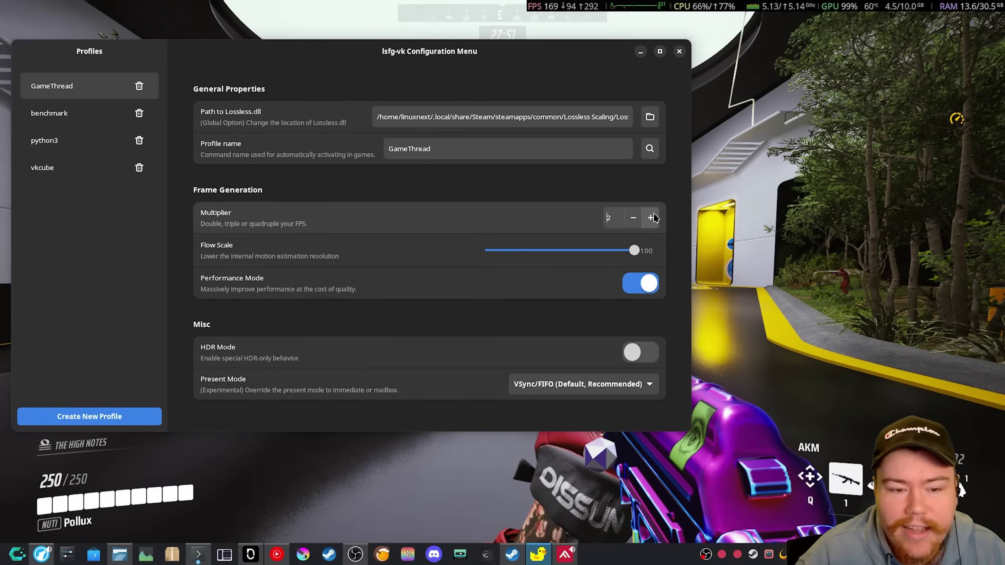
{"action": "left_click", "coordinate": [650, 217]}
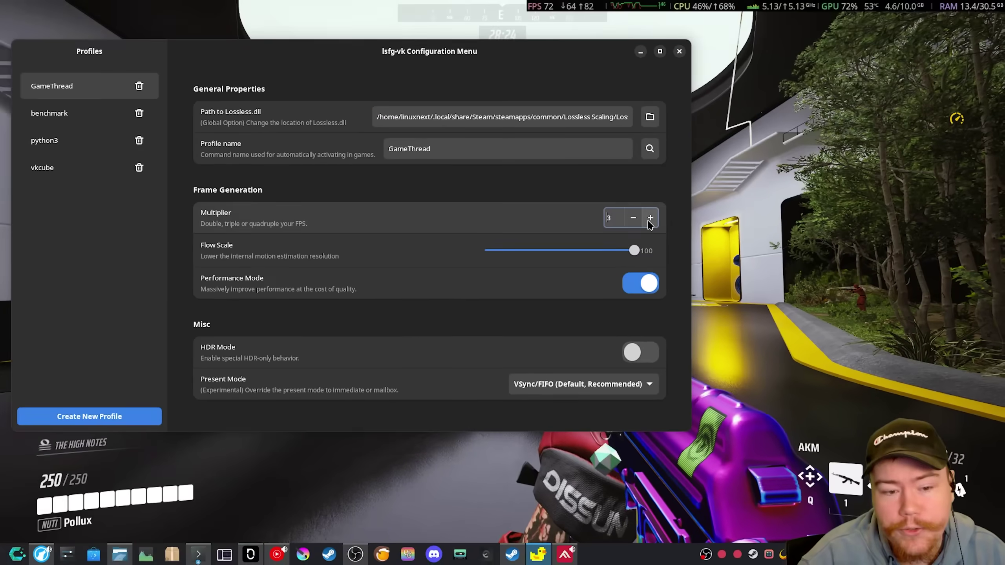
{"action": "left_click", "coordinate": [511, 85]}
{"action": "left_click", "coordinate": [511, 85]}
{"action": "left_click", "coordinate": [511, 85]}
{"action": "left_click", "coordinate": [511, 85]}
{"action": "left_click", "coordinate": [511, 85]}
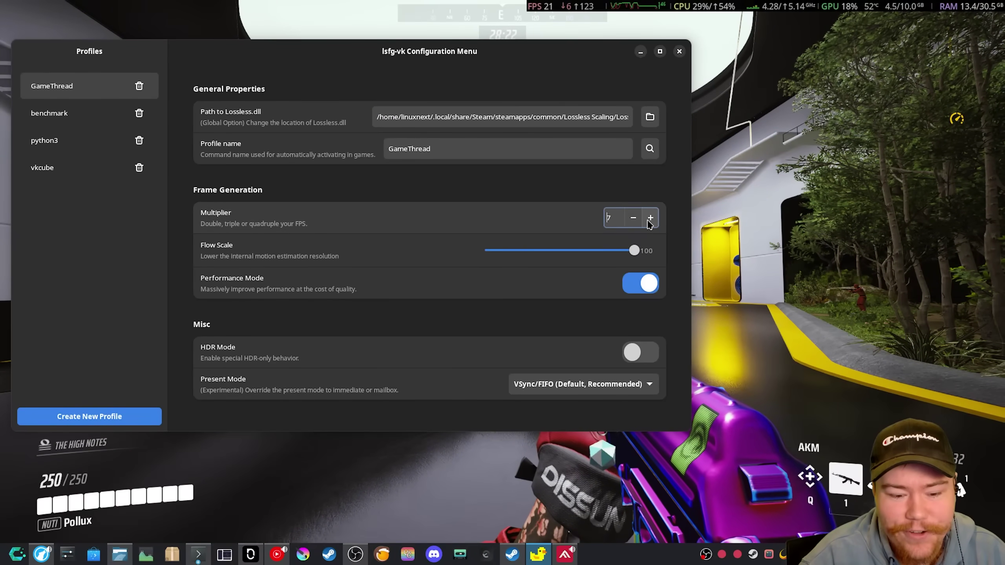
{"action": "left_click", "coordinate": [650, 223]}
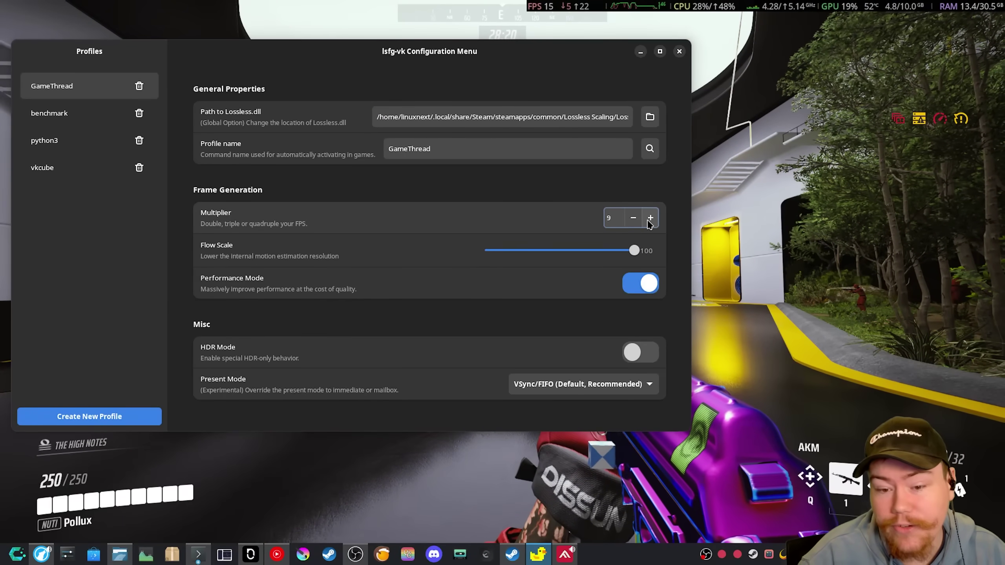
{"action": "left_click", "coordinate": [649, 223]}
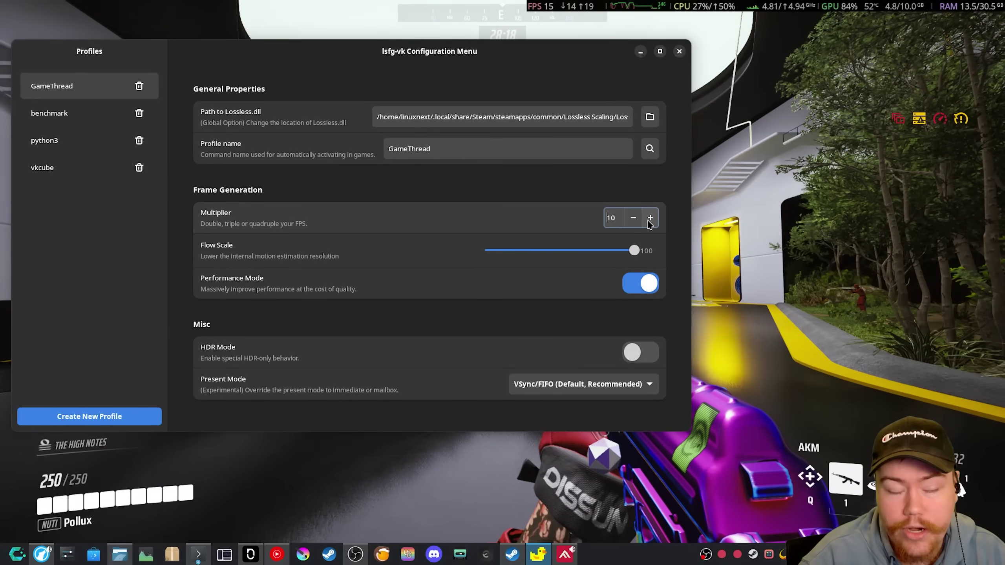
{"action": "key", "text": "alt+Tab"}
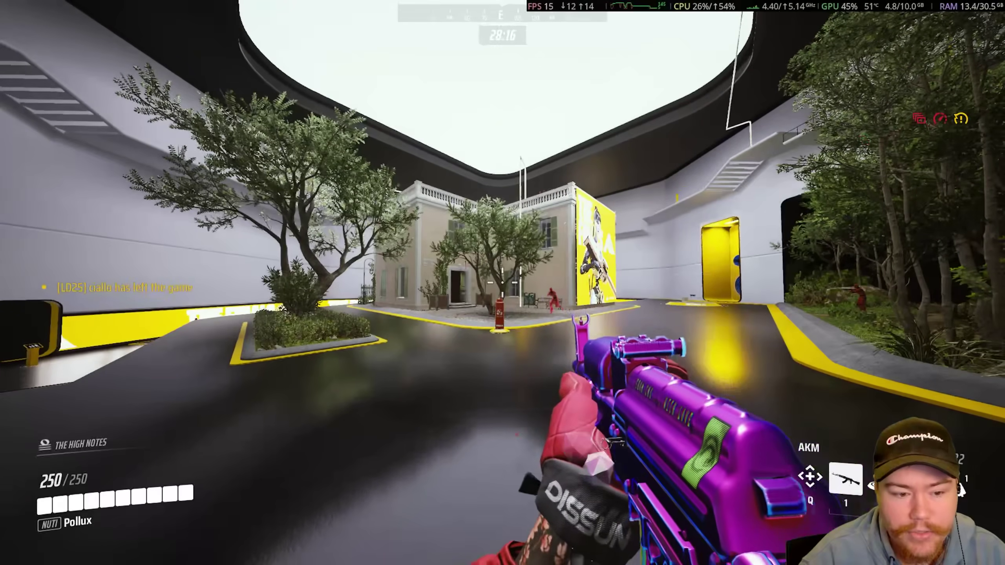
- Walk around in The Finals, then bring up lsfg-vk and lower the multiplier to 1
{"action": "key", "text": "w"}
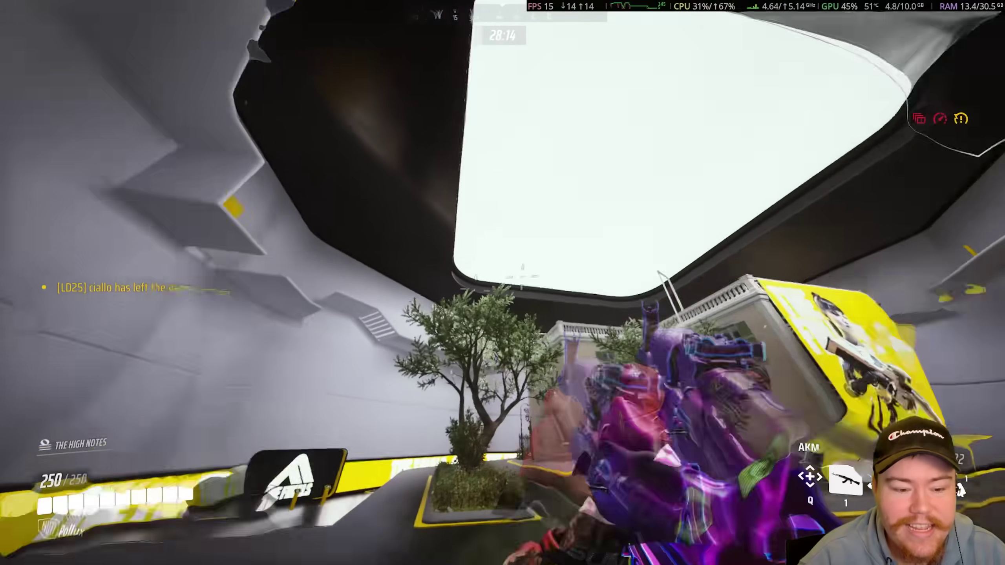
{"action": "key", "text": "s"}
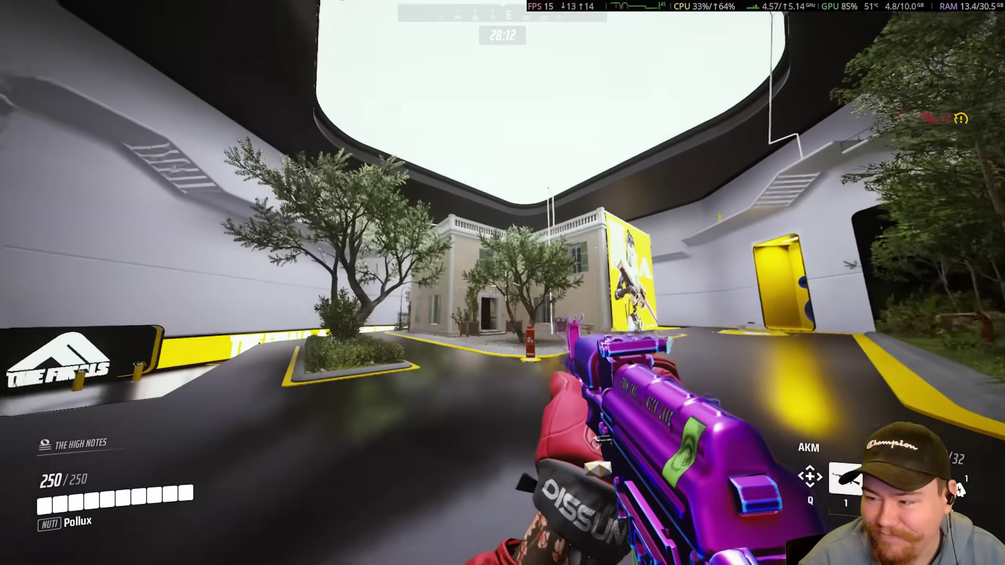
{"action": "key", "text": "w"}
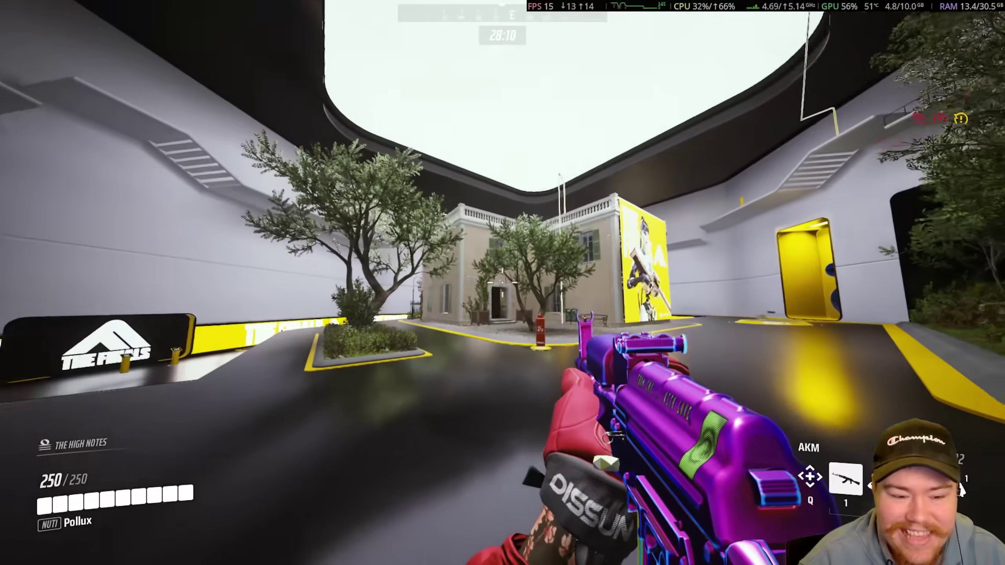
{"action": "key", "text": "s"}
{"action": "key", "text": "super"}
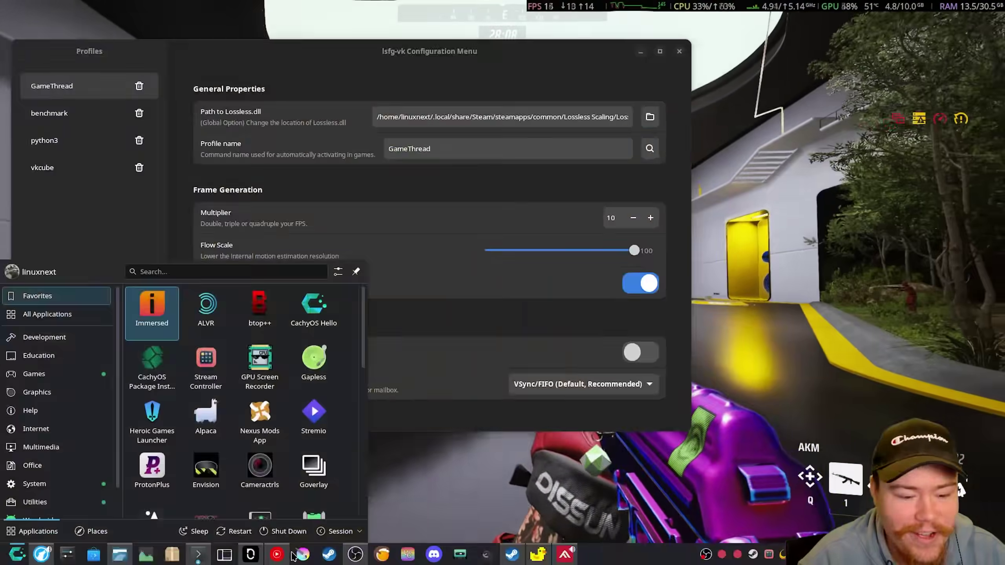
{"action": "left_click", "coordinate": [623, 220]}
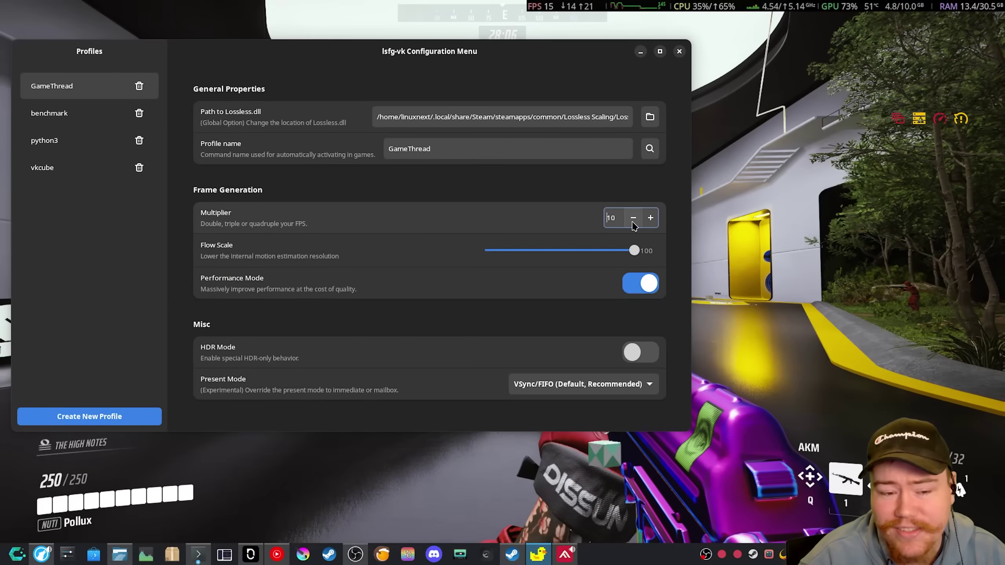
{"action": "scroll", "coordinate": [634, 225], "scroll_direction": "up", "scroll_amount": 1}
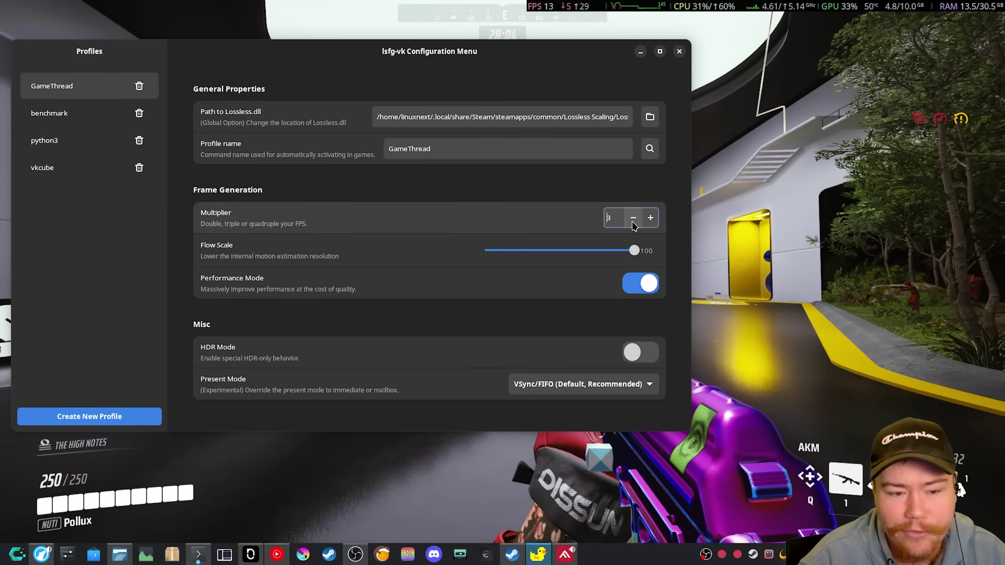
{"action": "left_click", "coordinate": [633, 217]}
{"action": "left_click", "coordinate": [633, 218]}
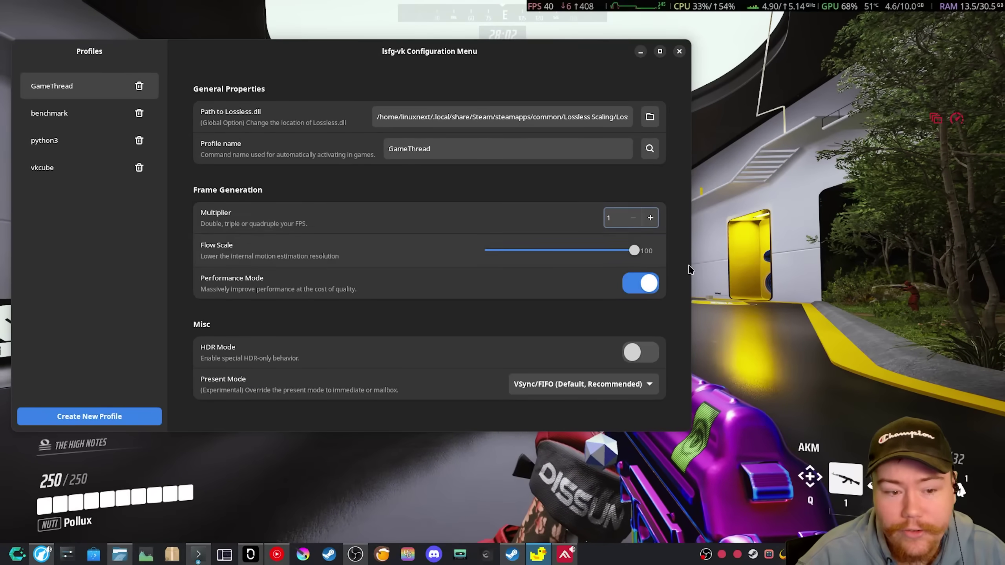
- Check the frame rate in game, then raise the GameThread multiplier back to 3
{"action": "left_click", "coordinate": [738, 232]}
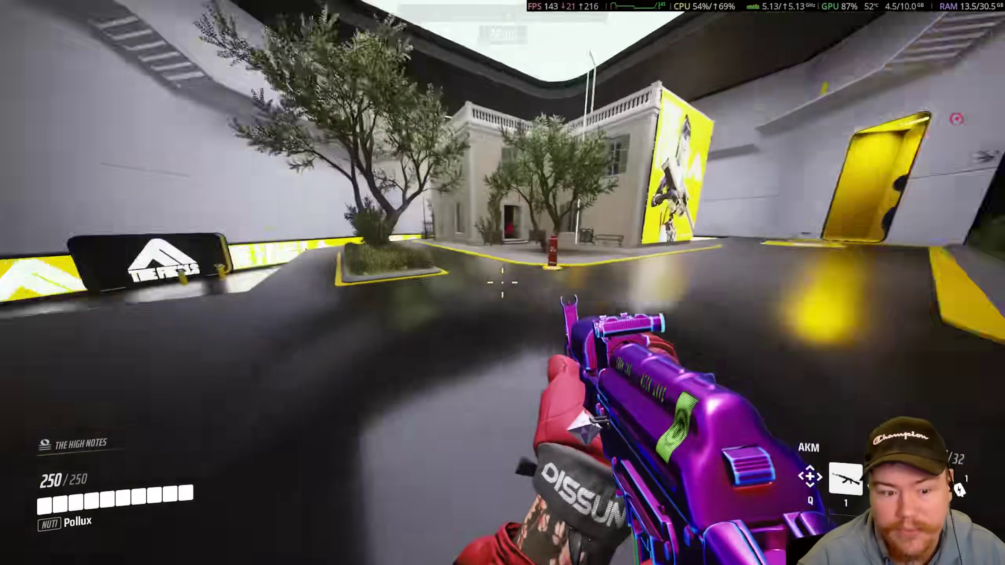
{"action": "key", "text": "w"}
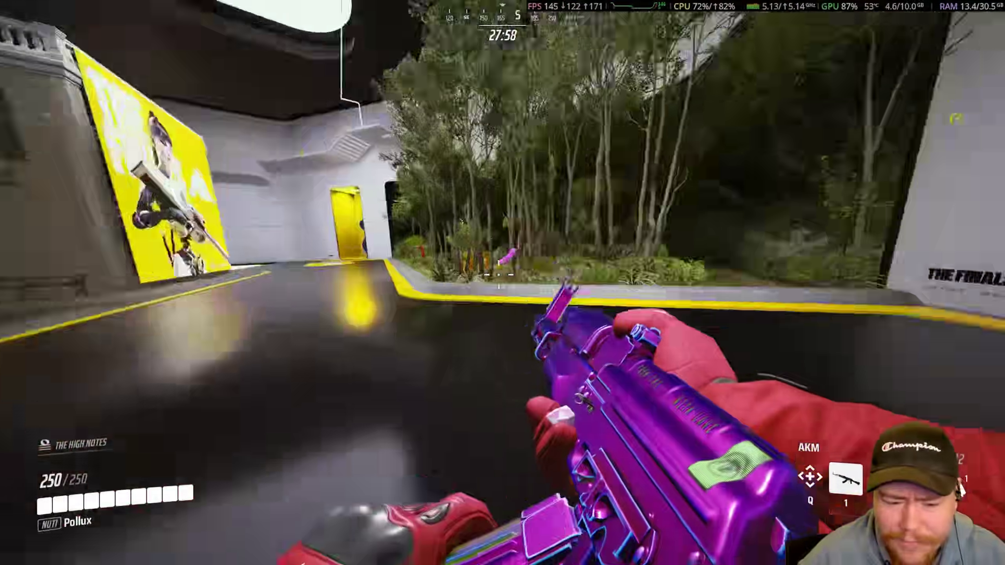
{"action": "key", "text": "super"}
{"action": "key", "text": "alt+Tab"}
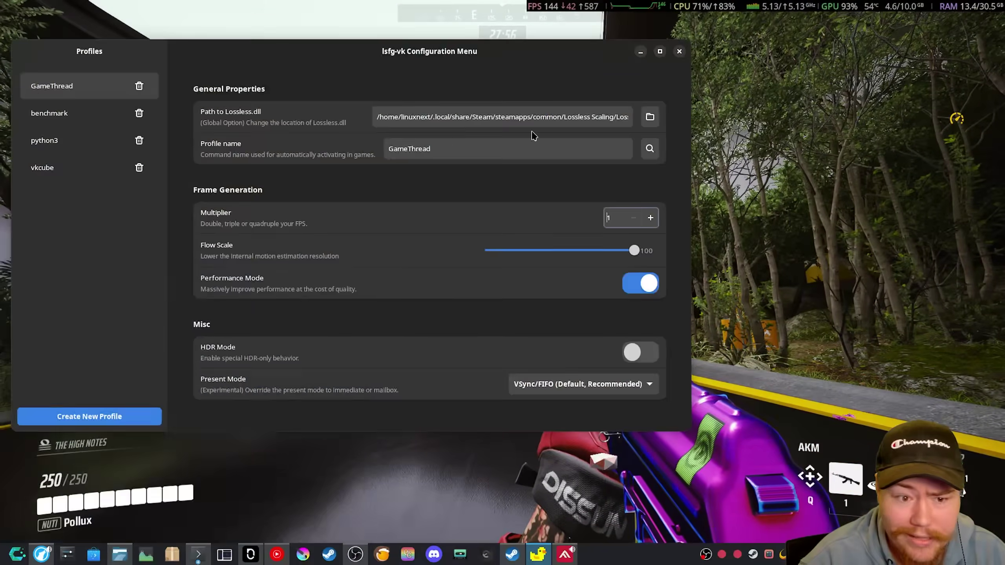
{"action": "left_click", "coordinate": [650, 218]}
{"action": "left_click", "coordinate": [650, 218]}
- Switch the GameThread profile's HDR Mode toggle on, then return to The Finals
{"action": "key", "text": "alt+Tab"}
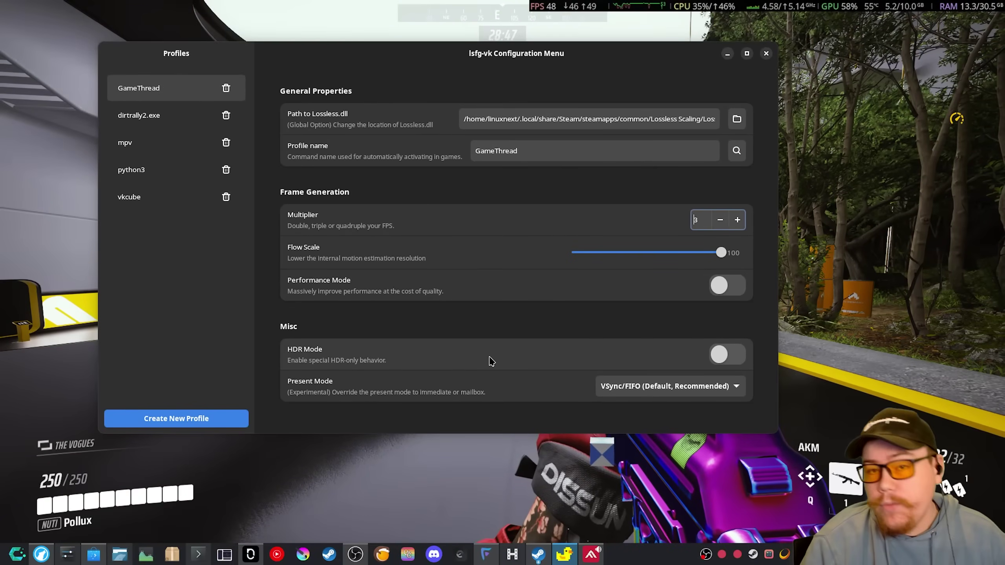
{"action": "left_click", "coordinate": [726, 357]}
{"action": "key", "text": "alt+Tab"}
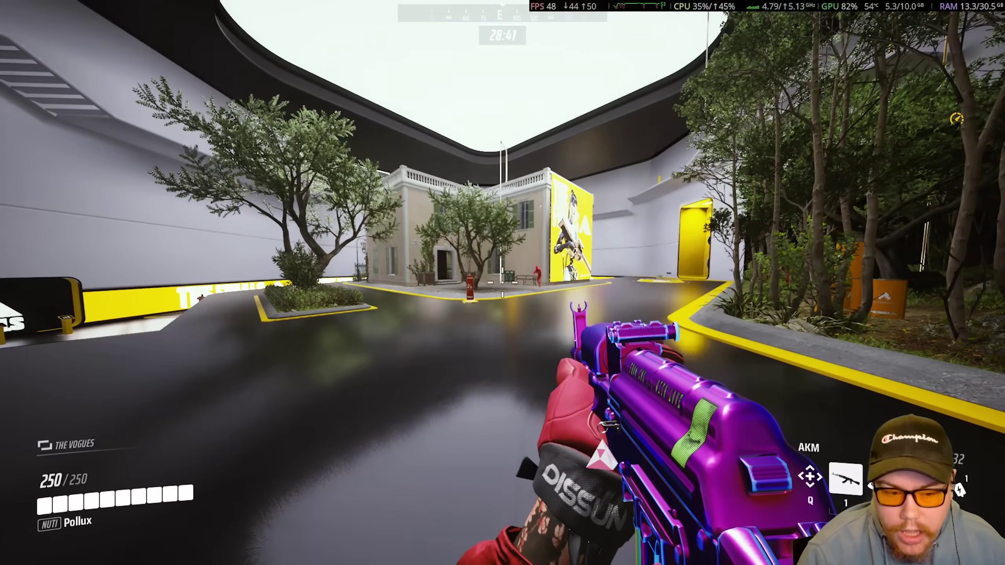
- Verify Enable HDR on the BenQ EX2510 in Display Configuration, then reopen the lsfg-vk window
{"action": "key", "text": "super"}
{"action": "key", "text": "Down"}
{"action": "key", "text": "Down"}
{"action": "key", "text": "Down"}
{"action": "key", "text": "Down"}
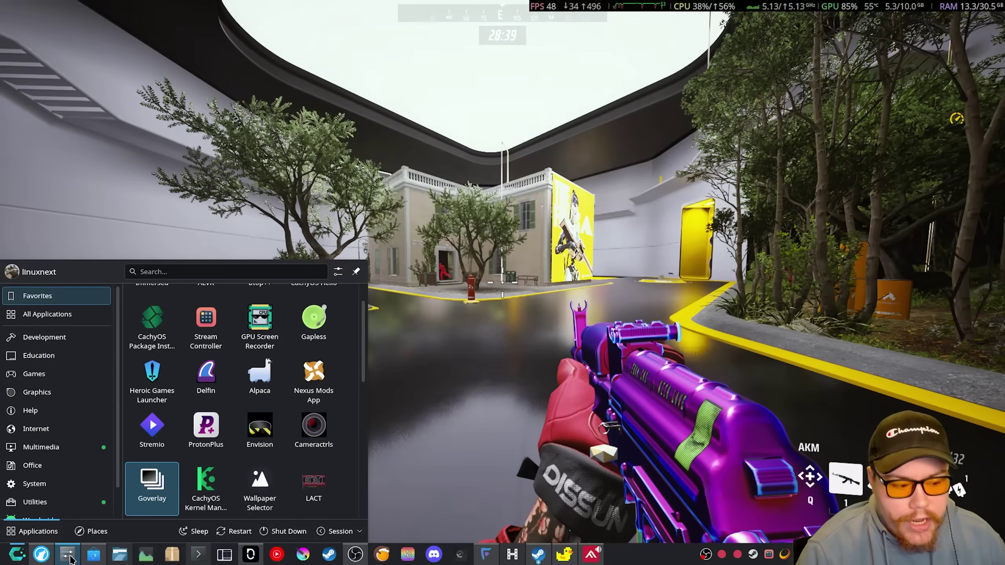
{"action": "key", "text": "Return"}
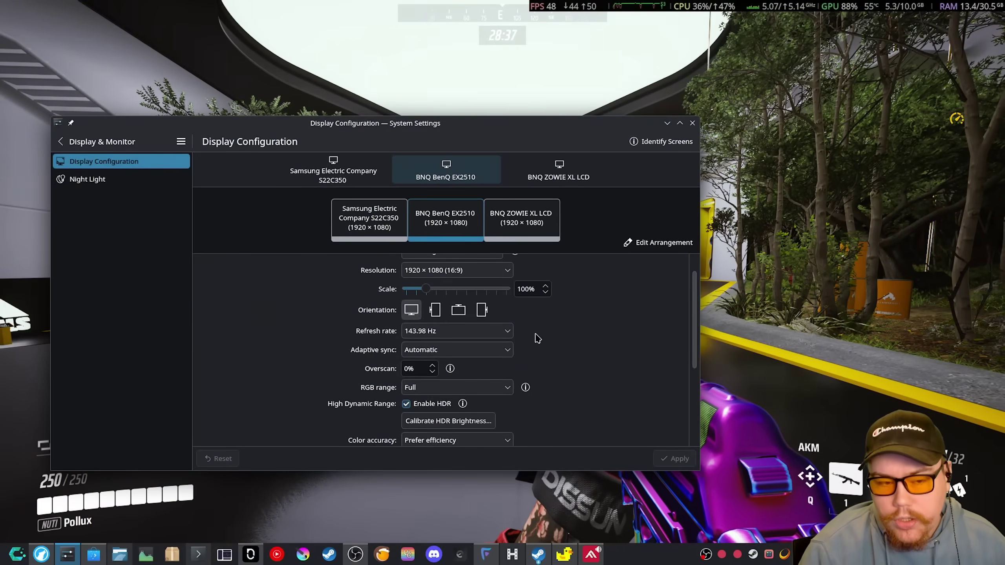
{"action": "key", "text": "alt+Tab"}
{"action": "key", "text": "super"}
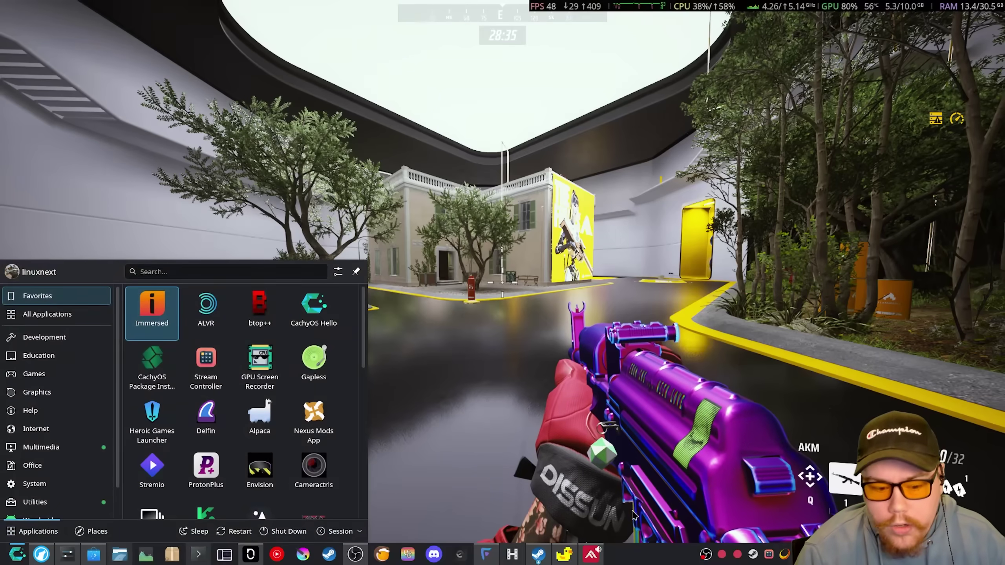
{"action": "left_click", "coordinate": [564, 553]}
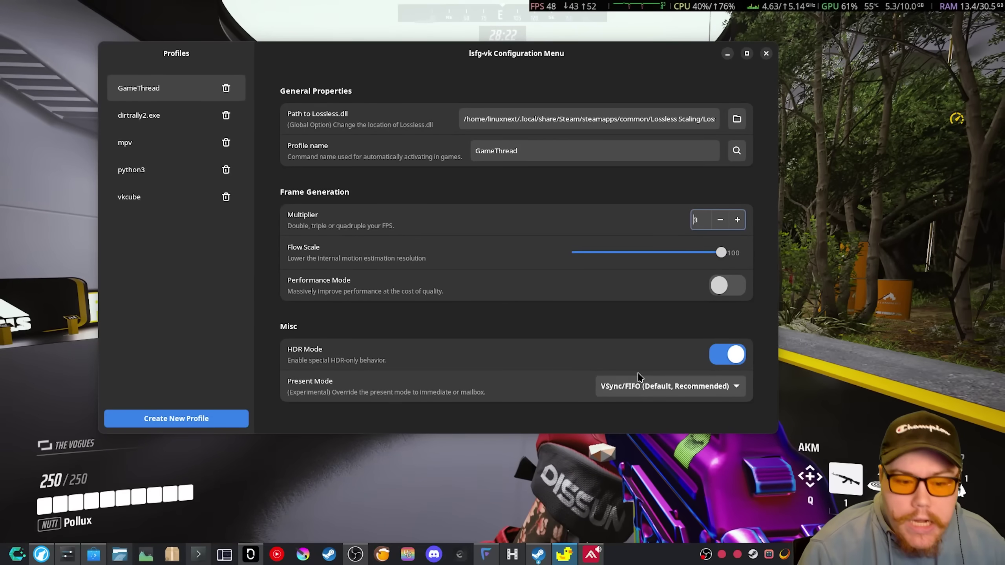
- Expand the Present Mode dropdown to view the VSync/FIFO, Mailbox and Immediate options
{"action": "left_click", "coordinate": [668, 386]}
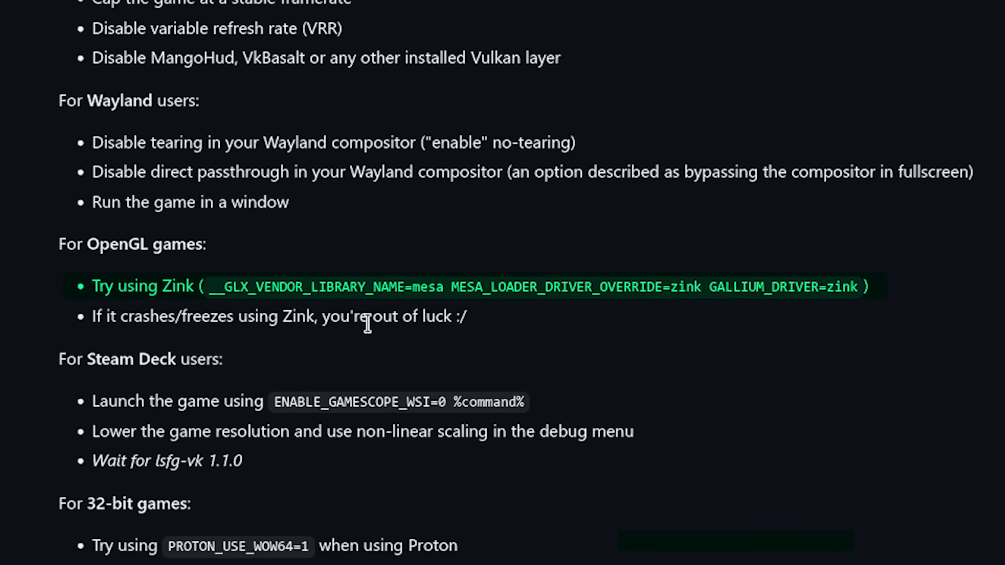
{"action": "right_click", "coordinate": [472, 195]}
{"action": "left_click", "coordinate": [410, 211]}
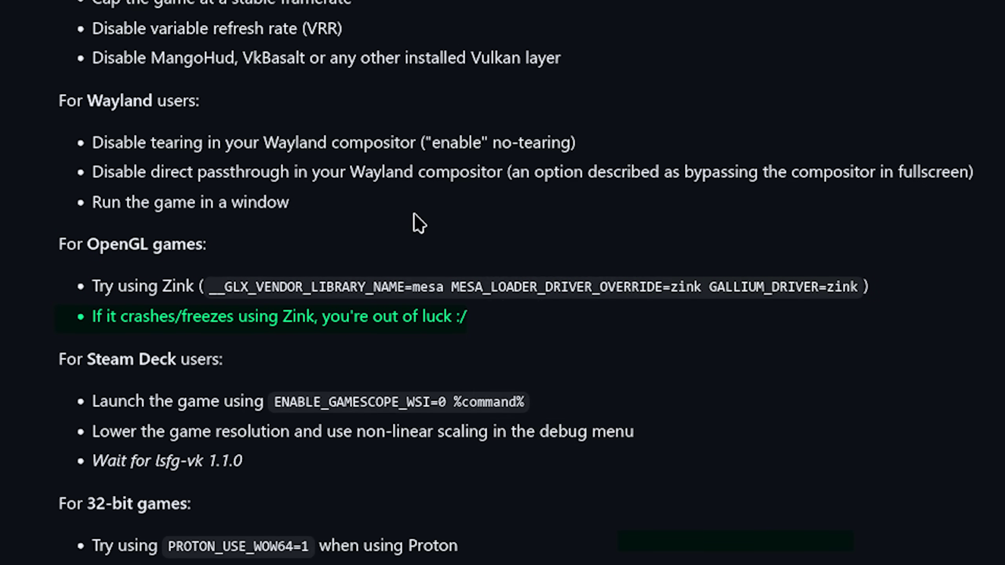
{"action": "scroll", "coordinate": [471, 321], "scroll_direction": "down", "scroll_amount": 3}
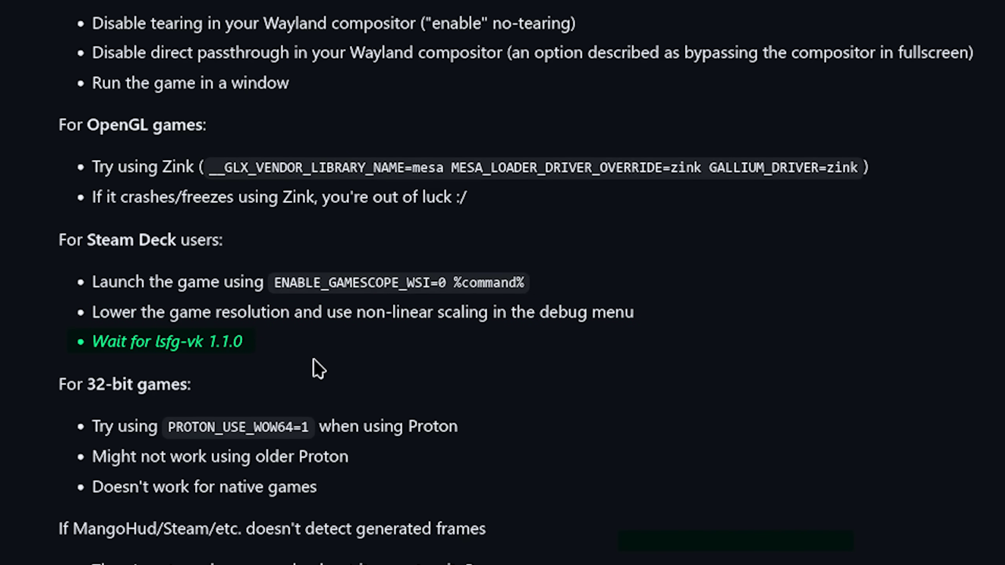
{"action": "scroll", "coordinate": [312, 362], "scroll_direction": "down", "scroll_amount": 3}
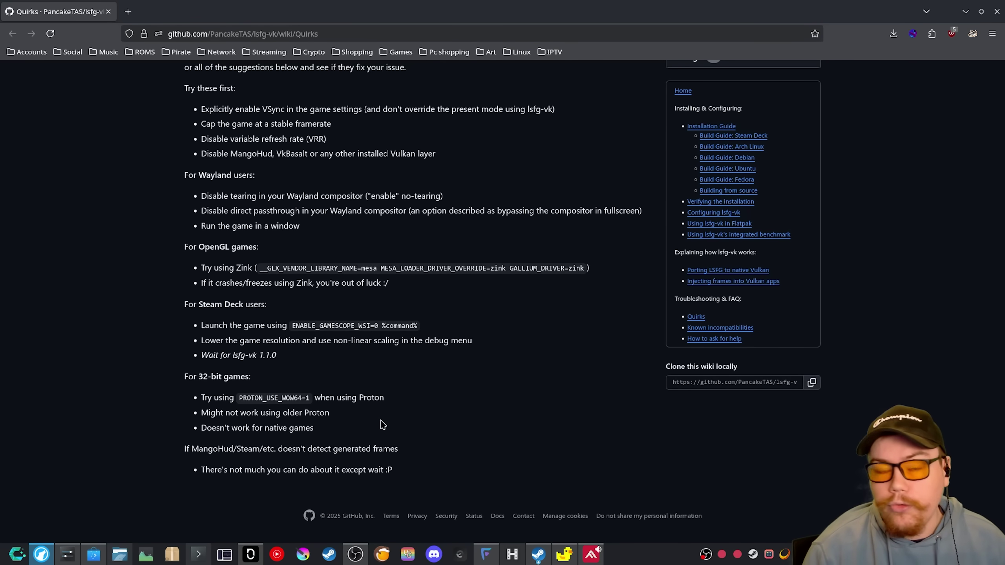
- Scroll to the top of the Quirks page and bring up the lsfg-vk configuration window
{"action": "scroll", "coordinate": [383, 425], "scroll_direction": "up", "scroll_amount": 5}
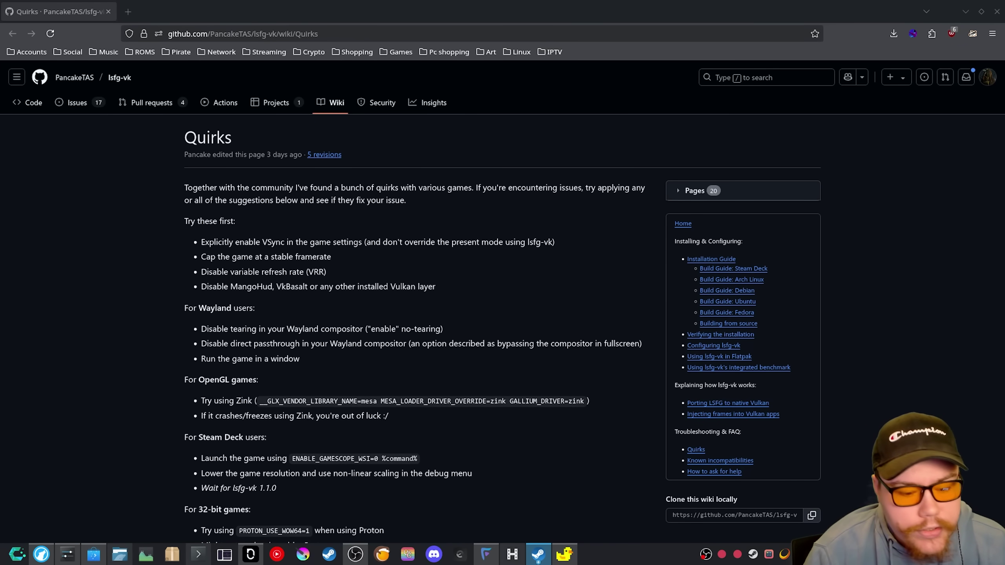
{"action": "left_click", "coordinate": [570, 553]}
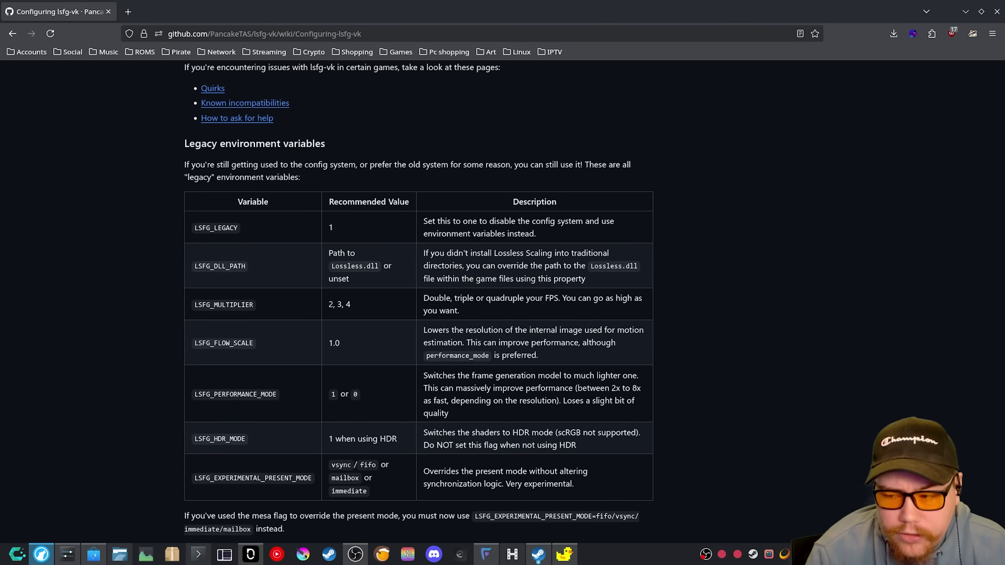
- Switch to The Finals' Steam properties showing its LSFG_LEGACY=1 LSFG_MULTIPLIER=8 launch options
{"action": "key", "text": "alt+Tab"}
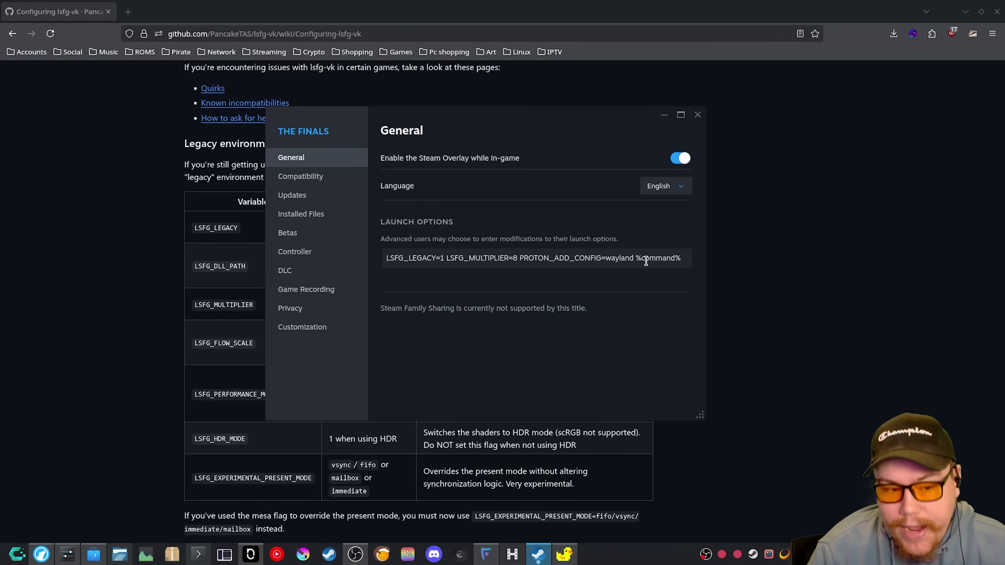
- Confirm The Finals uses GE-Proton10-10, return to the launch options, then close the properties
{"action": "left_click", "coordinate": [287, 176]}
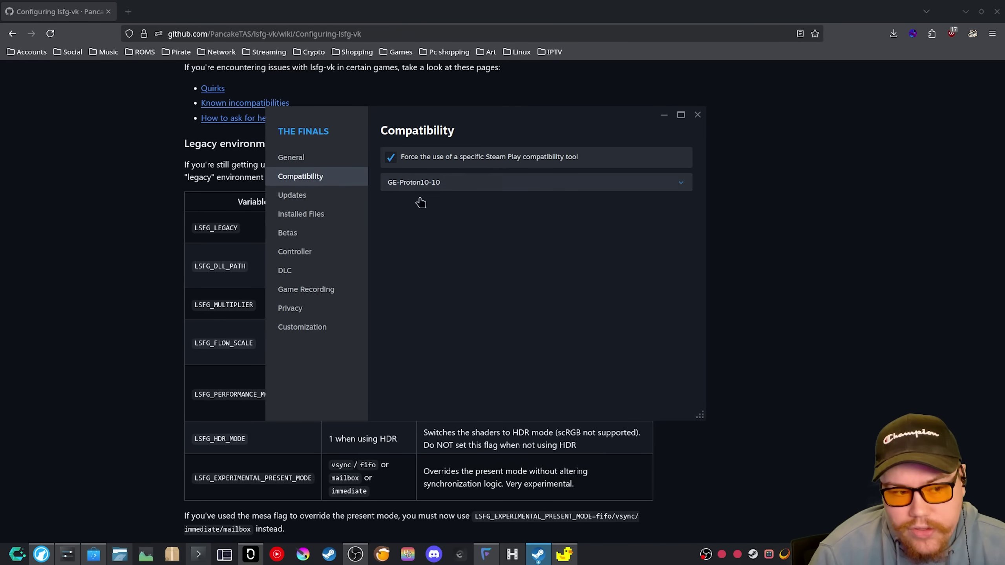
{"action": "left_click", "coordinate": [312, 162]}
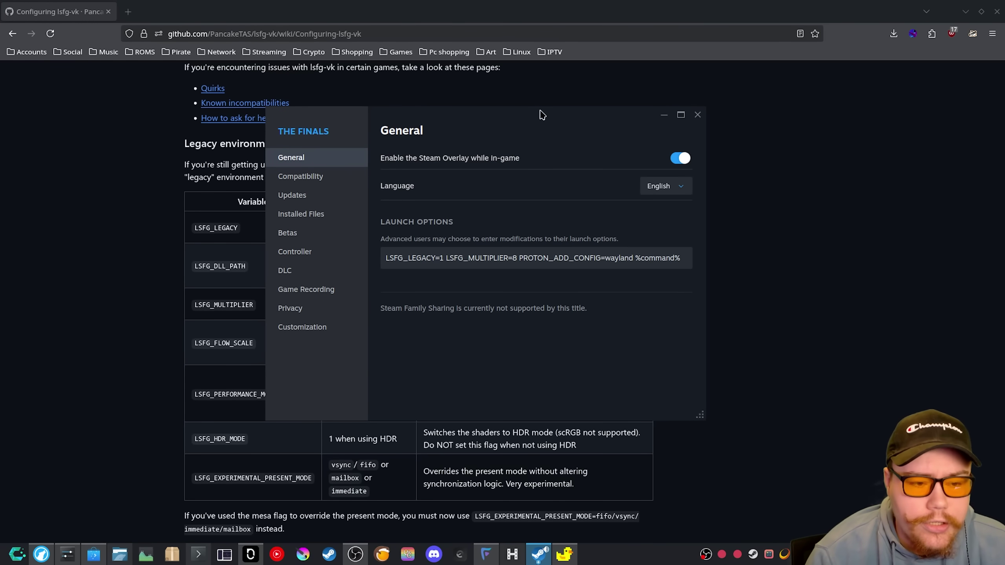
{"action": "left_click_drag", "start_coordinate": [528, 115], "coordinate": [608, 123]}
{"action": "left_click", "coordinate": [777, 124]}
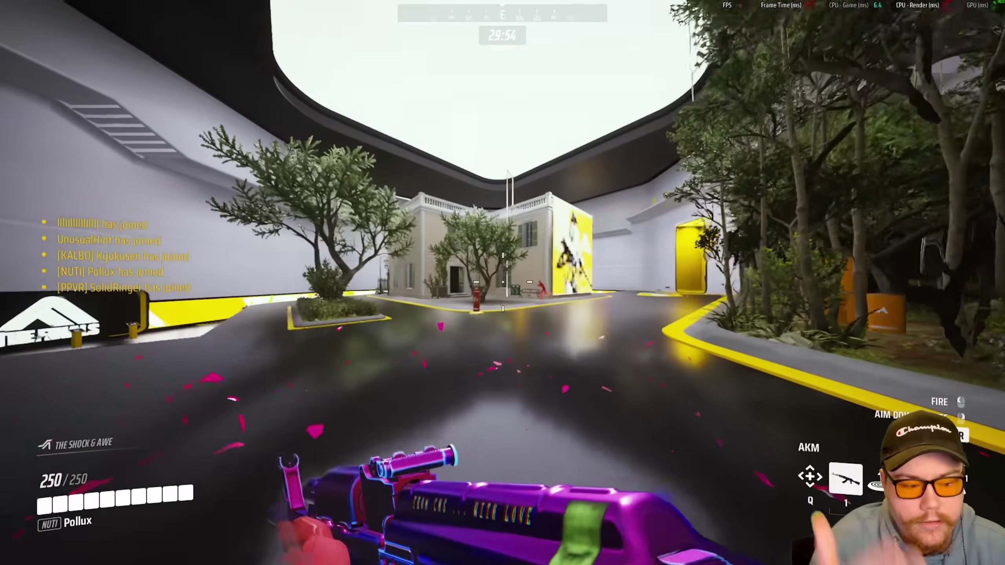
- Walk through the map toward the house, courtyard and balcony to test frame generation
{"action": "key", "text": "w"}
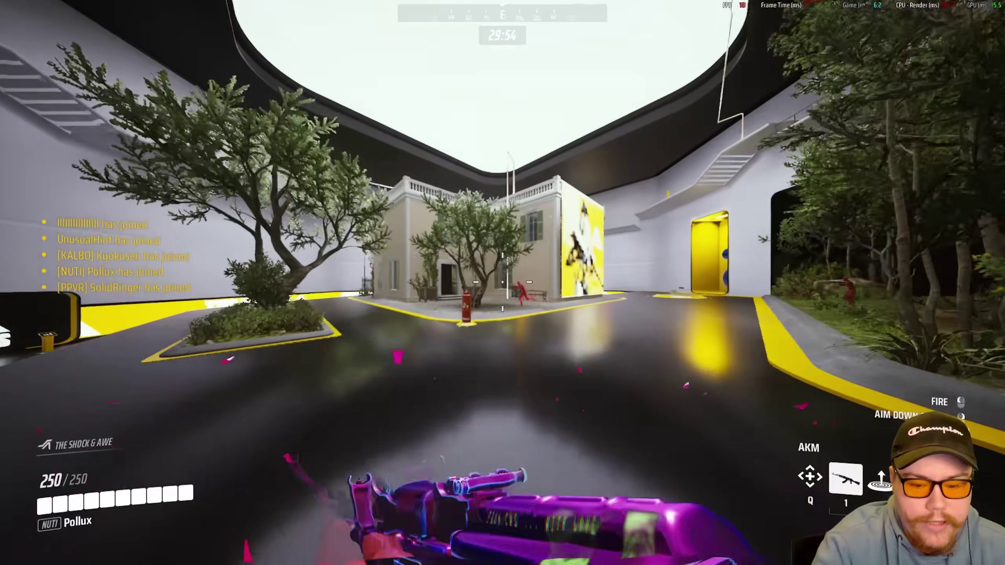
{"action": "key", "text": "w"}
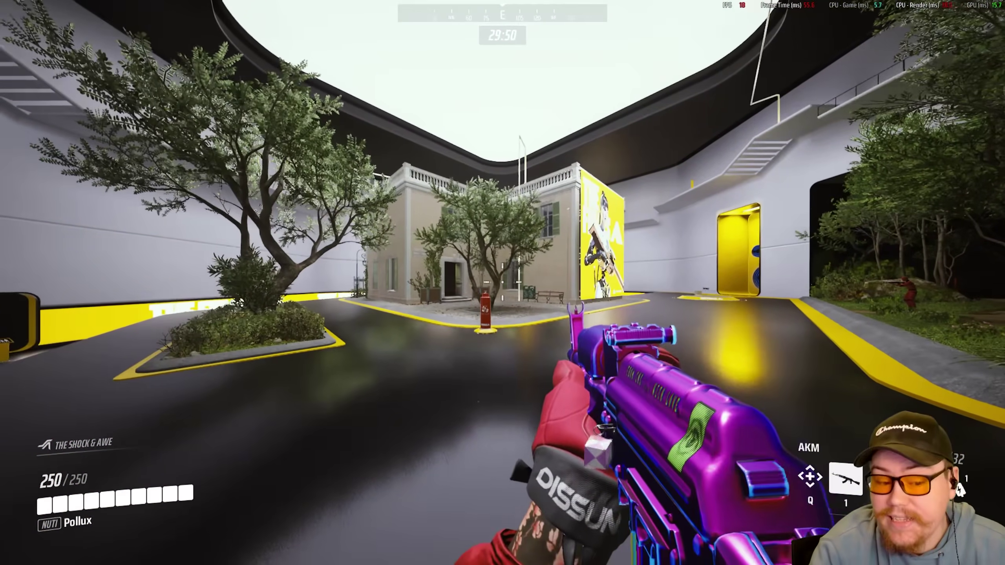
{"action": "key", "text": "w"}
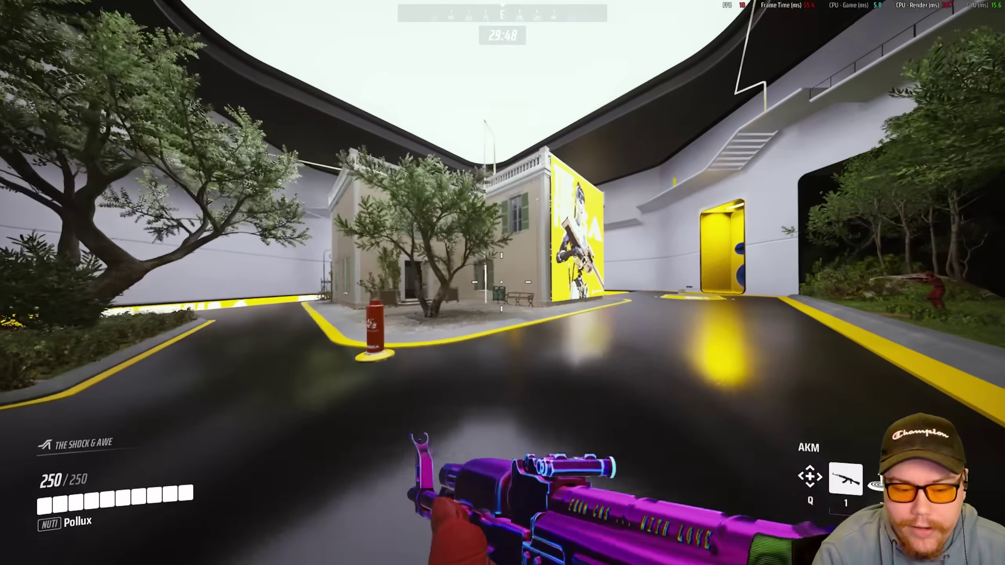
{"action": "key", "text": "w"}
{"action": "key", "text": "w"}
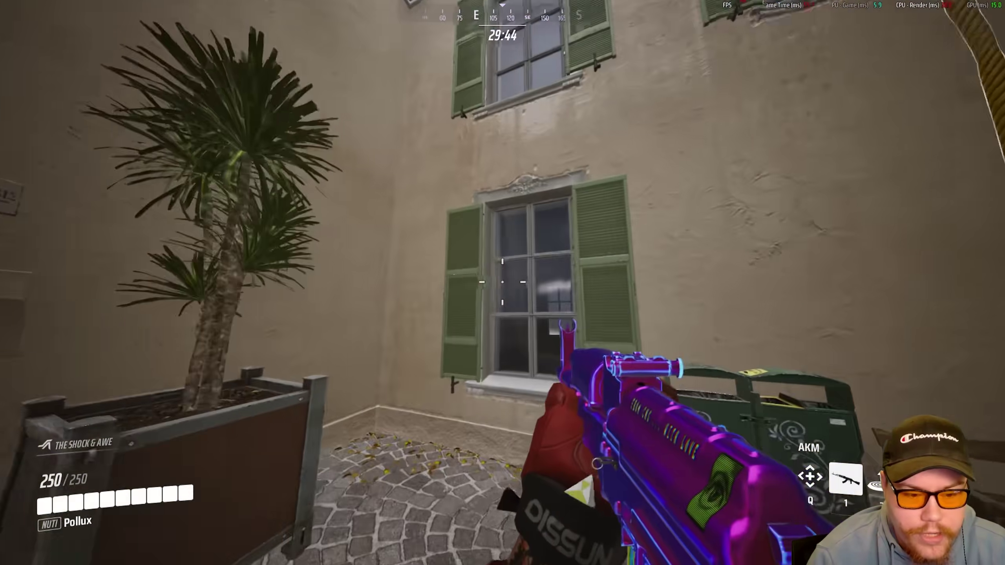
{"action": "key", "text": "w"}
{"action": "key", "text": "w"}
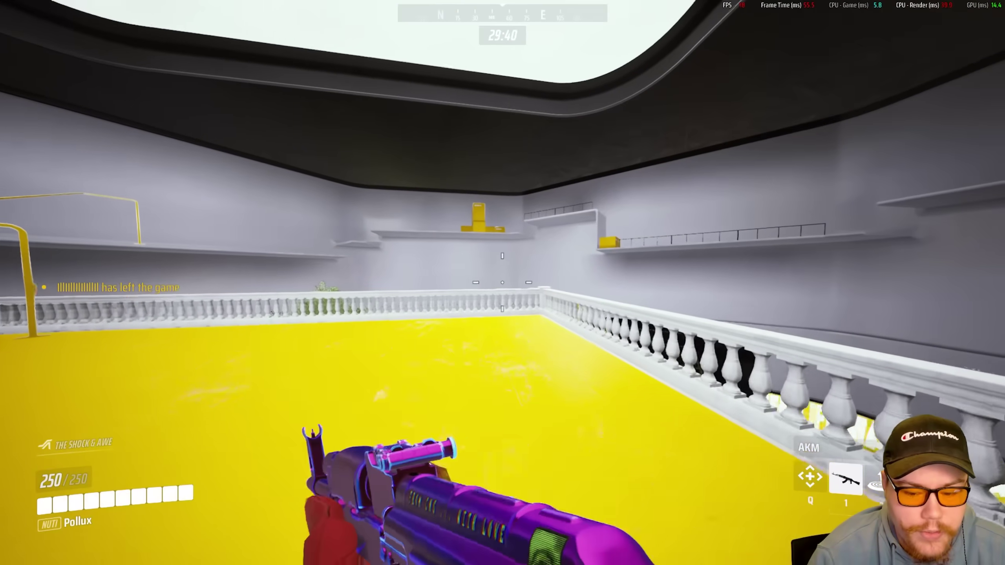
{"action": "key", "text": "w"}
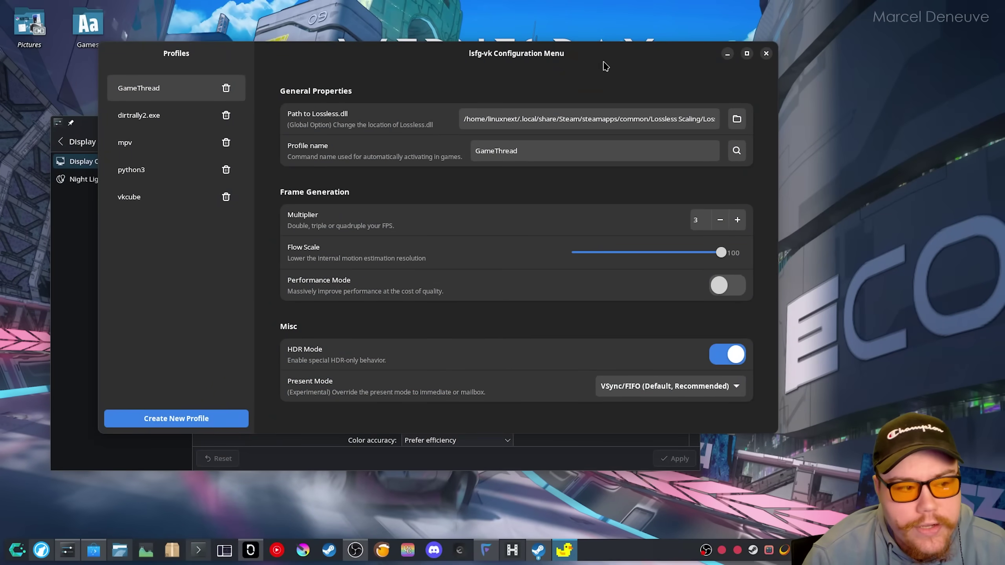
- Move the lsfg-vk window aside so the display's HDR settings are visible alongside it
{"action": "left_click_drag", "start_coordinate": [605, 66], "coordinate": [802, 95]}
{"action": "left_click", "coordinate": [235, 267]}
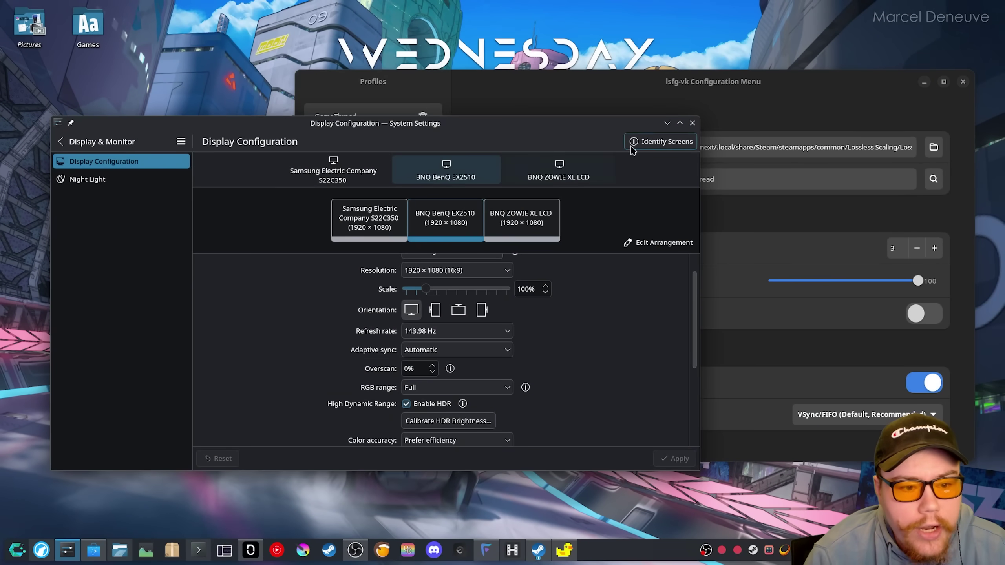
{"action": "left_click_drag", "start_coordinate": [619, 94], "coordinate": [484, 91]}
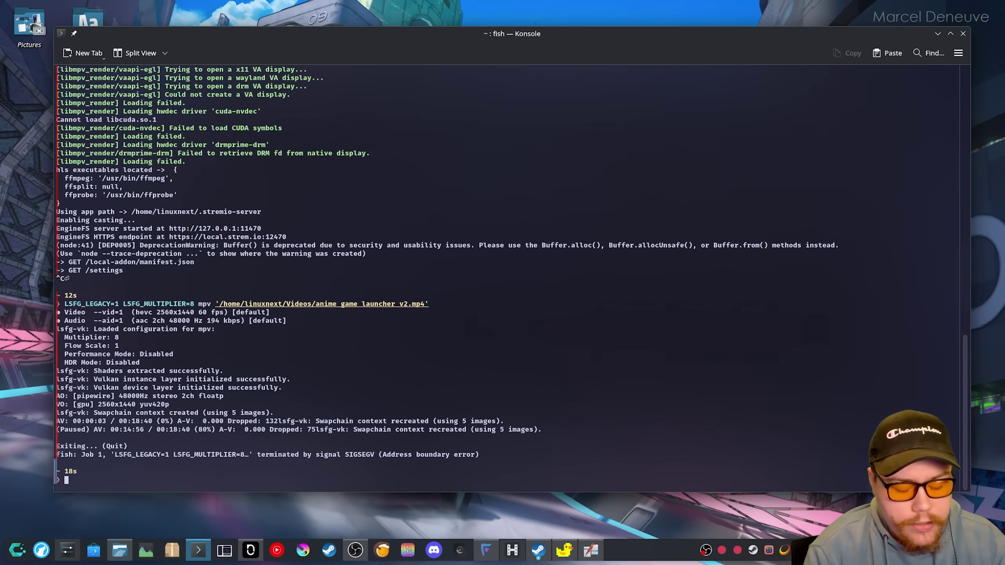
- Recall the 'LSFG_LEGACY=1 LSFG_MULTIPLIER=8 flatpak run com.stremio.Stremio' command from history
{"action": "key", "text": "Up"}
{"action": "key", "text": "Up"}
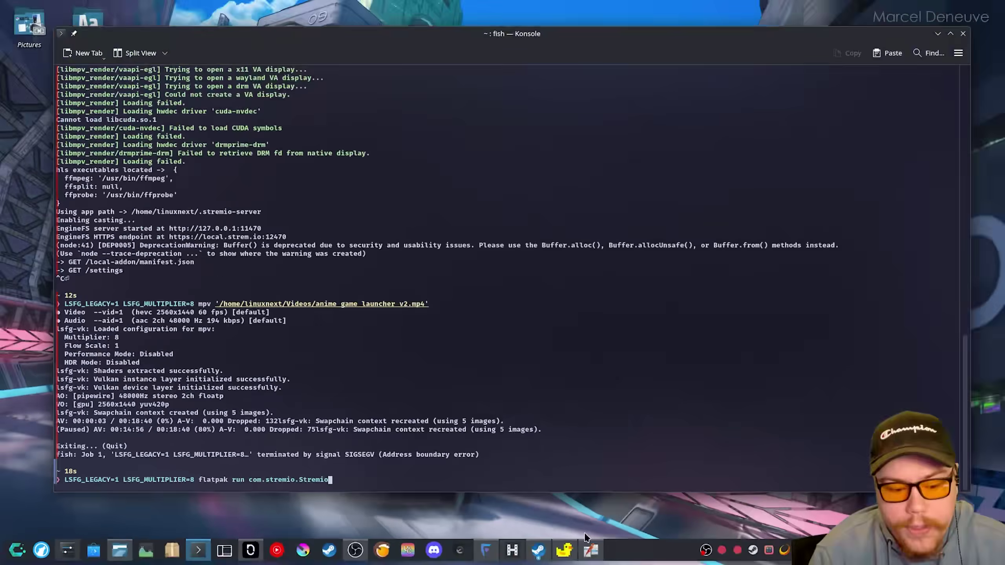
- Glance at Delfin's flatpak arguments, then rerun the mpv command with LSFG variables to play the video
{"action": "left_click", "coordinate": [589, 550]}
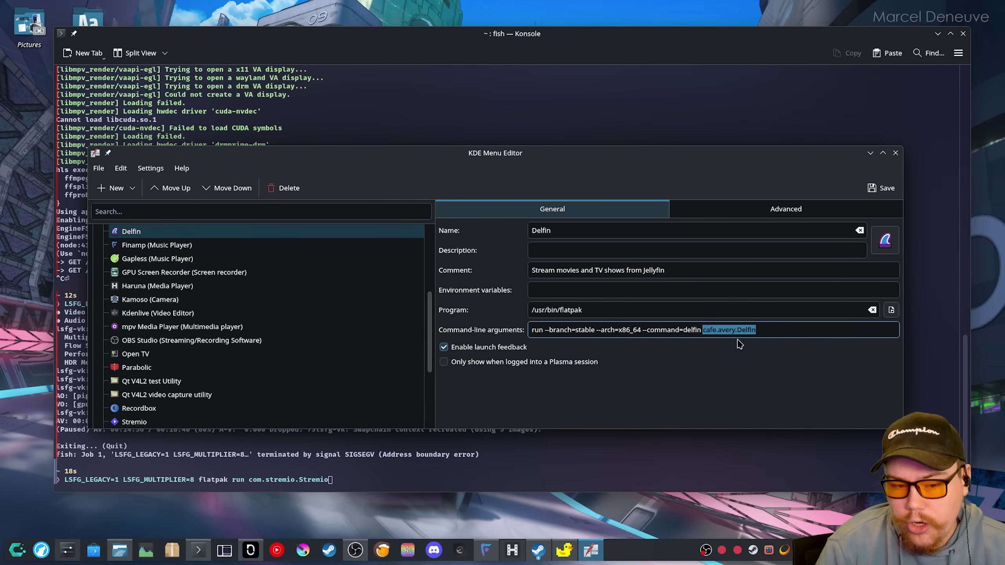
{"action": "left_click", "coordinate": [330, 466]}
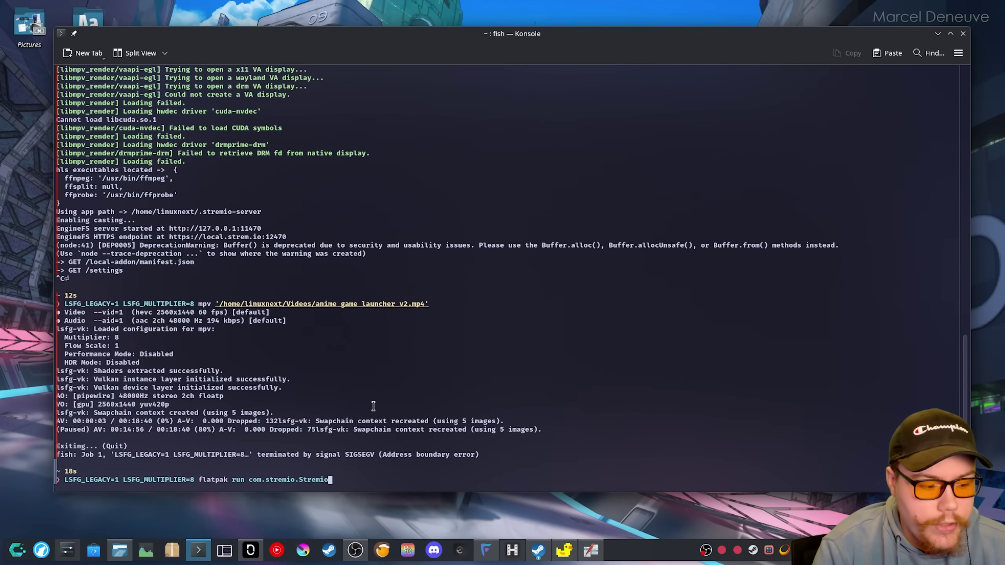
{"action": "key", "text": "Up"}
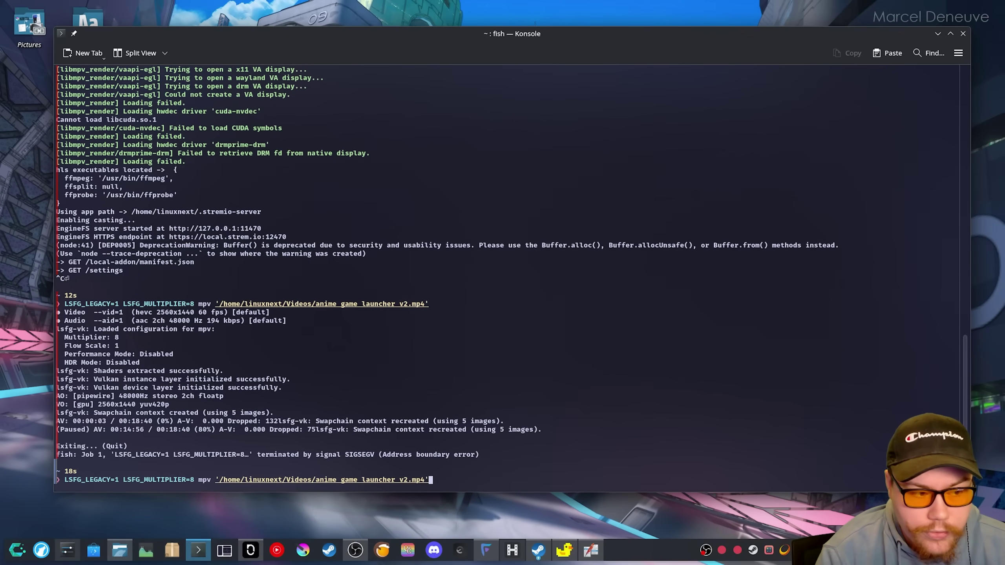
{"action": "key", "text": "Return"}
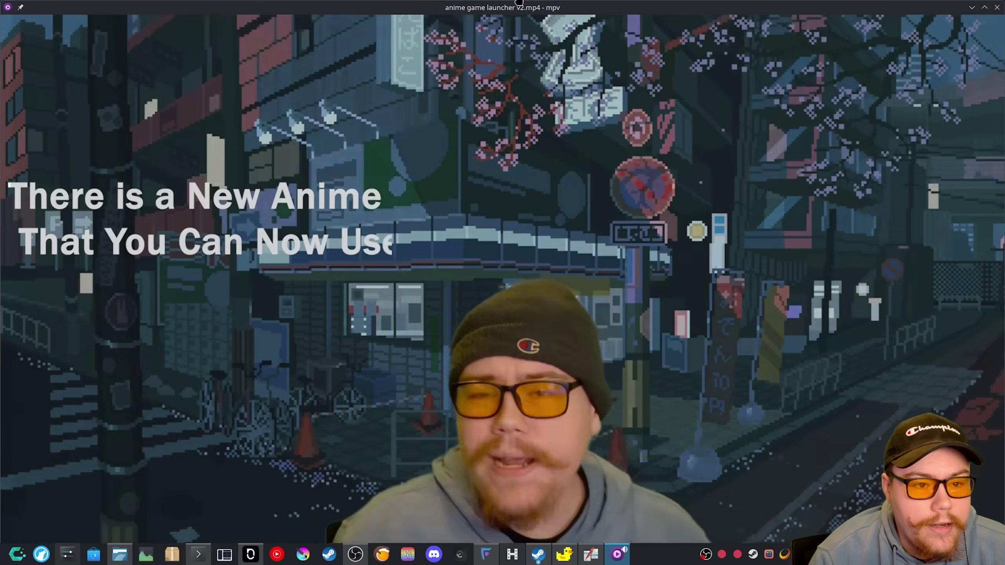
- Pause and resume the video, jump ahead from 13:05 to 16:40, then quit mpv
{"action": "key", "text": "space"}
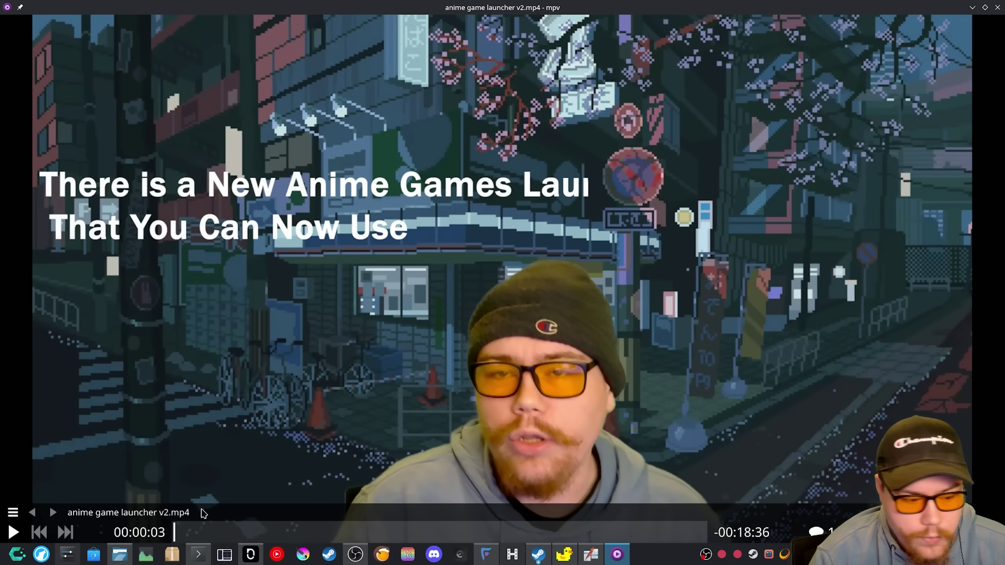
{"action": "left_click", "coordinate": [21, 534]}
{"action": "left_click", "coordinate": [548, 532]}
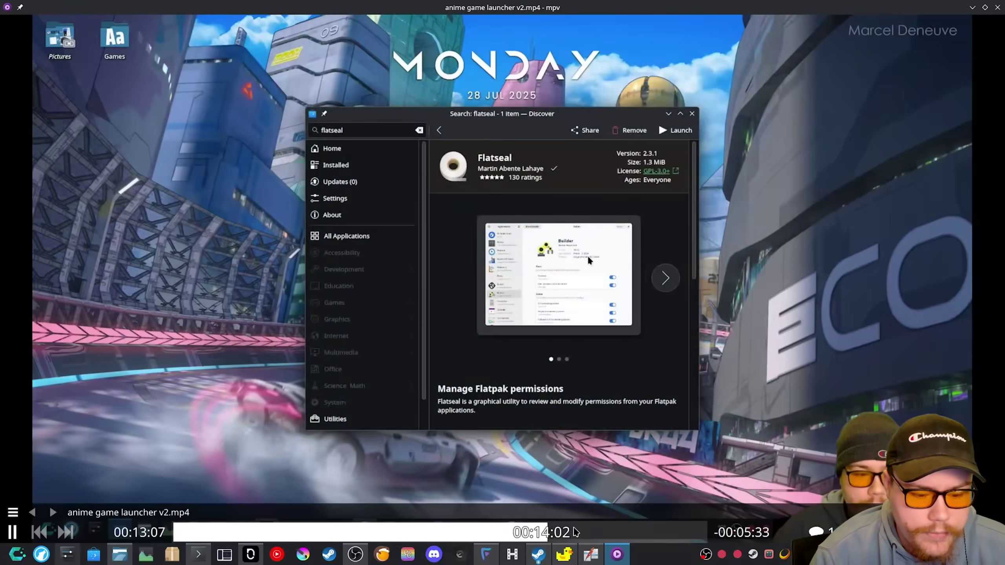
{"action": "left_click", "coordinate": [574, 533]}
{"action": "left_click", "coordinate": [593, 533]}
{"action": "left_click", "coordinate": [619, 532]}
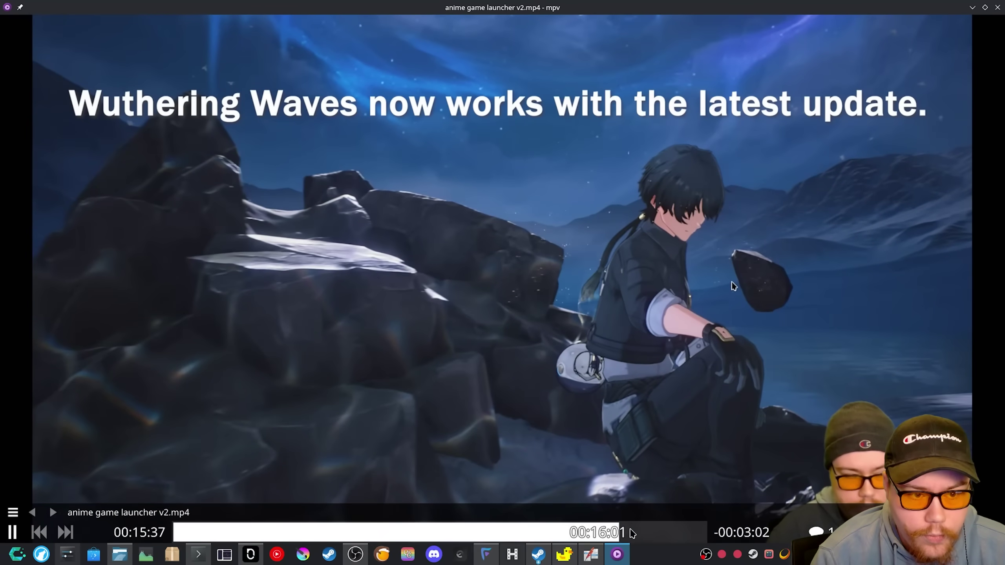
{"action": "left_click", "coordinate": [633, 532]}
{"action": "left_click", "coordinate": [648, 532]}
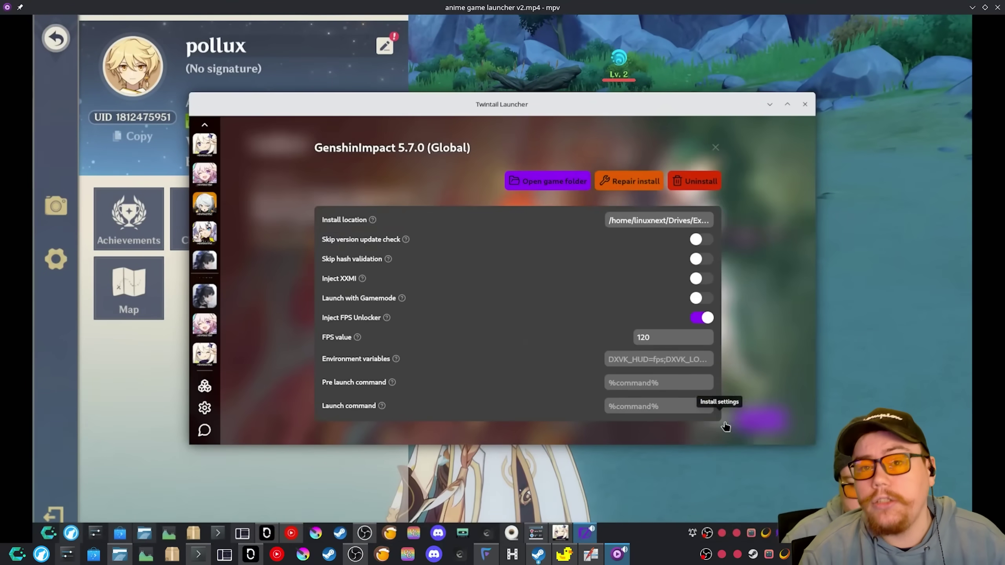
{"action": "key", "text": "q"}
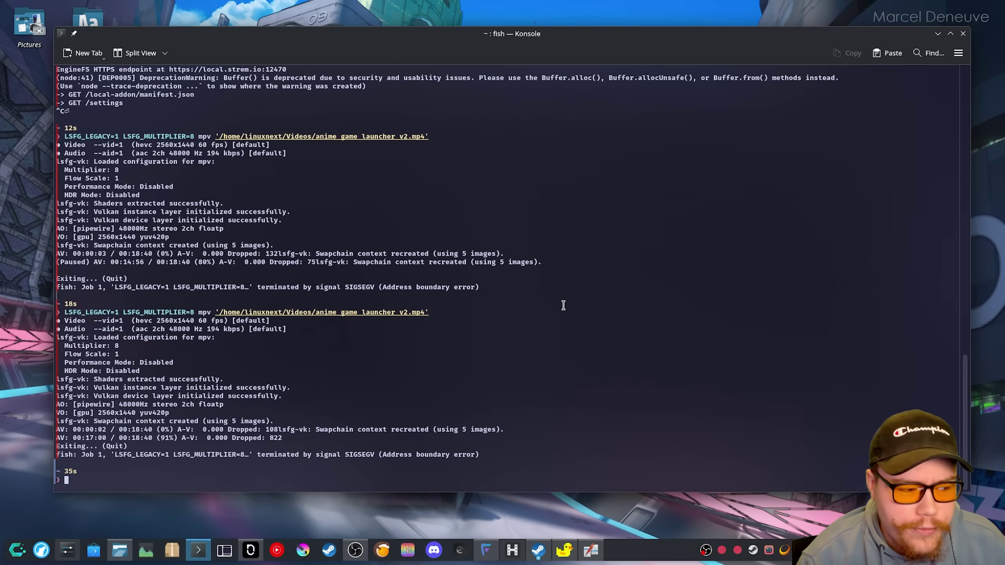
- Edit the recalled command to run 'flatpak run com.usebottles.bottles' with the LSFG variables
{"action": "key", "text": "Up"}
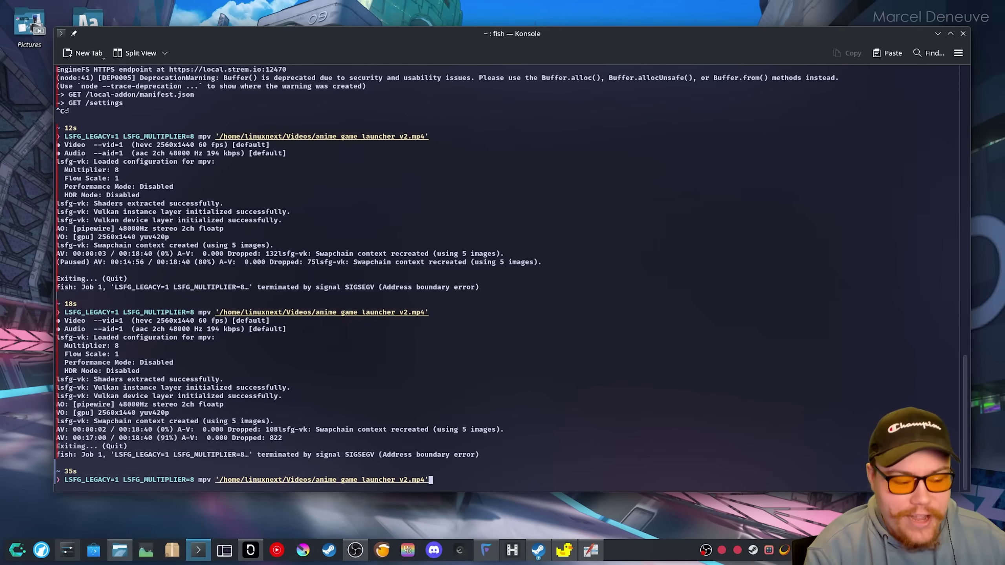
{"action": "key", "text": "ctrl+w"}
{"action": "key", "text": "ctrl+w"}
{"action": "key", "text": "ctrl+w"}
{"action": "key", "text": "ctrl+w"}
{"action": "key", "text": "ctrl+w"}
{"action": "key", "text": "ctrl+w"}
{"action": "type", "text": "flatpak run "}
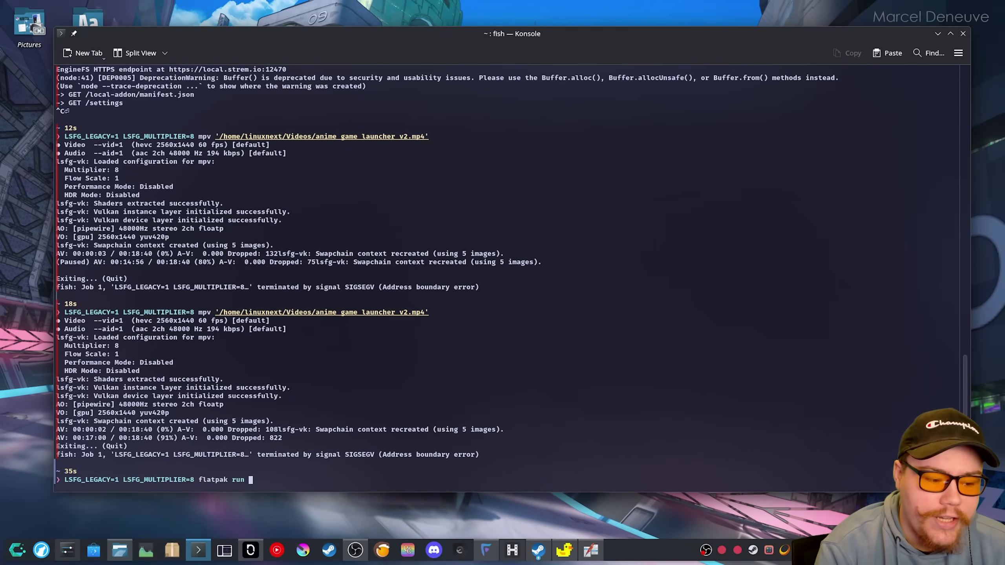
{"action": "type", "text": "com.usebottles.bottles"}
{"action": "key", "text": "Return"}
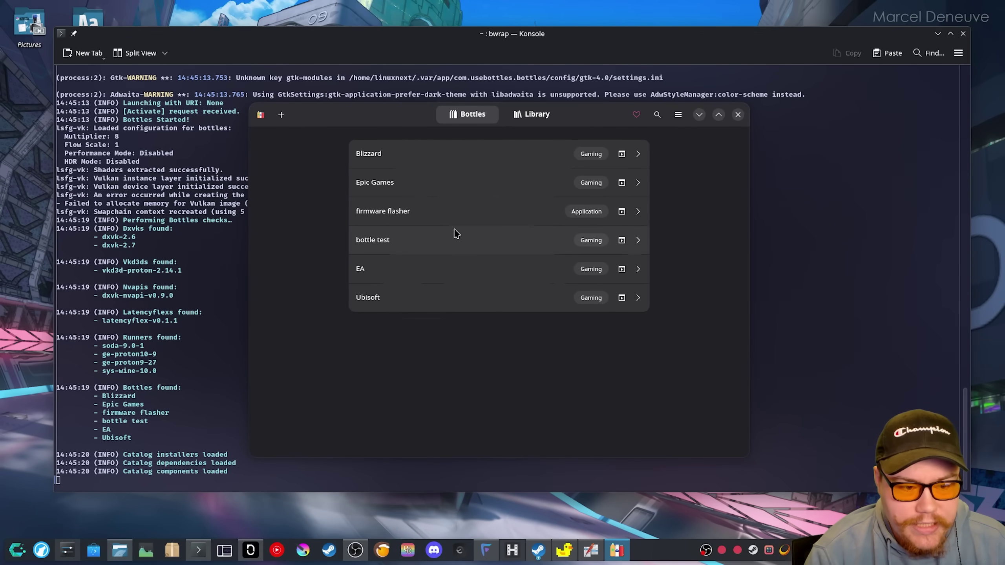
- Open and close the firmware flasher, test, Epic Games, EA and Blizzard bottle details
{"action": "left_click", "coordinate": [455, 213]}
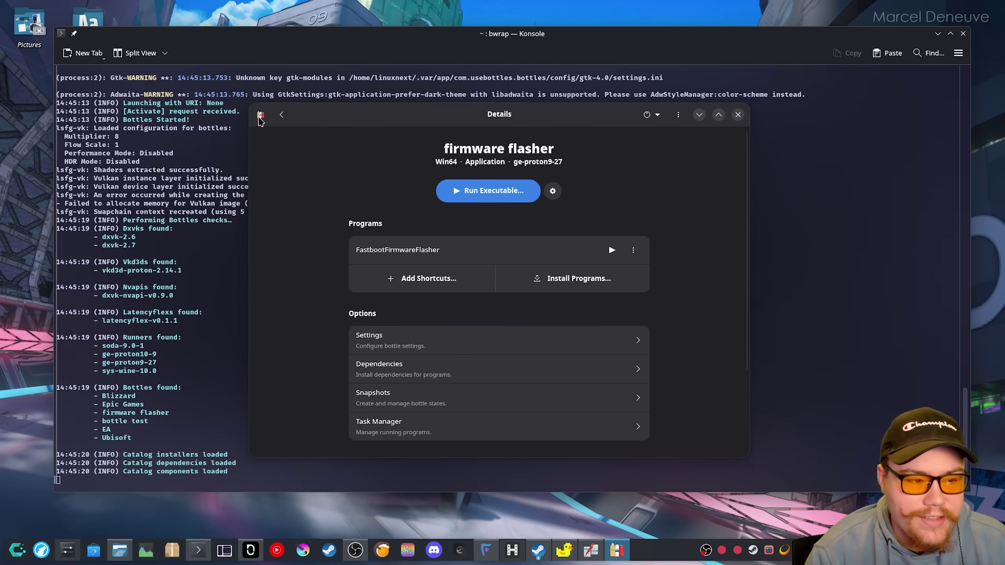
{"action": "key", "text": "alt+Left"}
{"action": "left_click", "coordinate": [385, 237]}
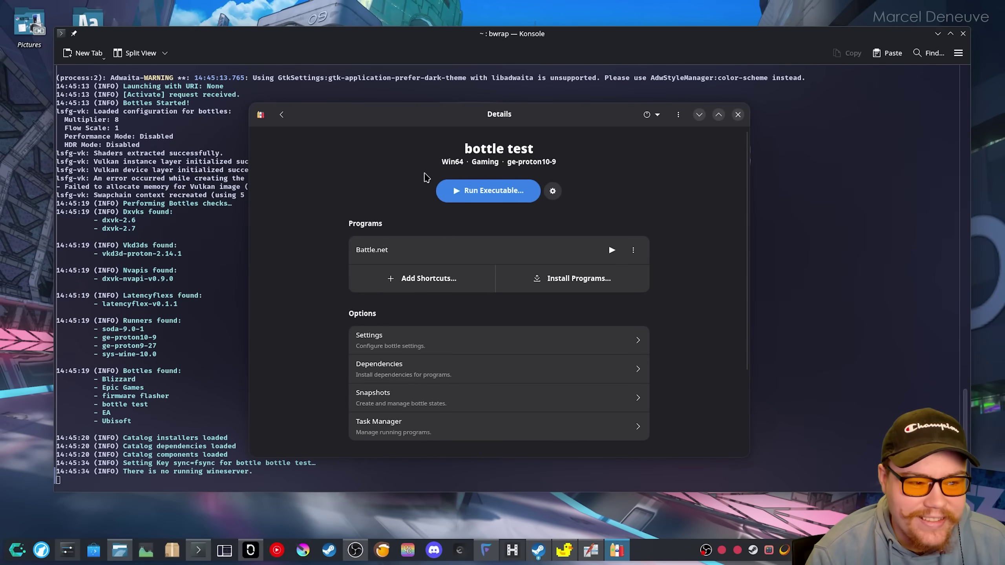
{"action": "key", "text": "alt+Left"}
{"action": "left_click", "coordinate": [433, 181]}
{"action": "key", "text": "alt+Left"}
{"action": "left_click", "coordinate": [426, 271]}
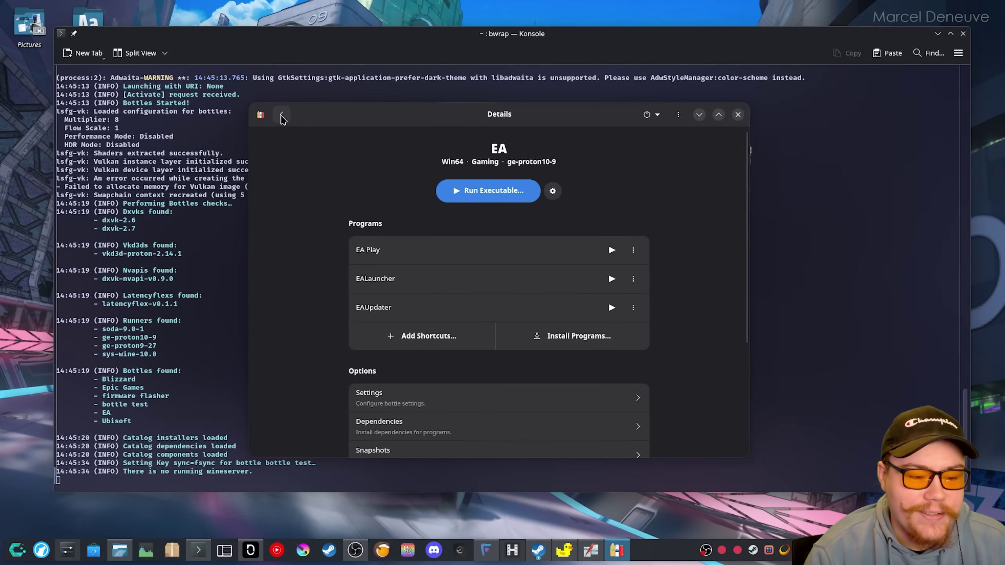
{"action": "left_click", "coordinate": [296, 114]}
{"action": "left_click", "coordinate": [451, 161]}
{"action": "left_click", "coordinate": [295, 114]}
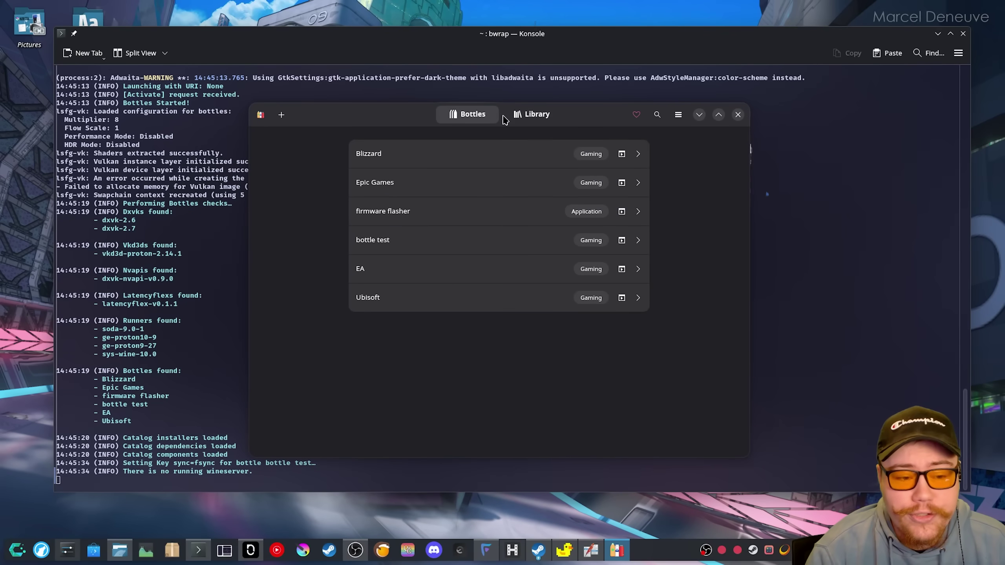
- Toggle the library view, revisit the Epic Games bottle, and move the Bottles window left
{"action": "left_click", "coordinate": [506, 115]}
{"action": "left_click", "coordinate": [487, 116]}
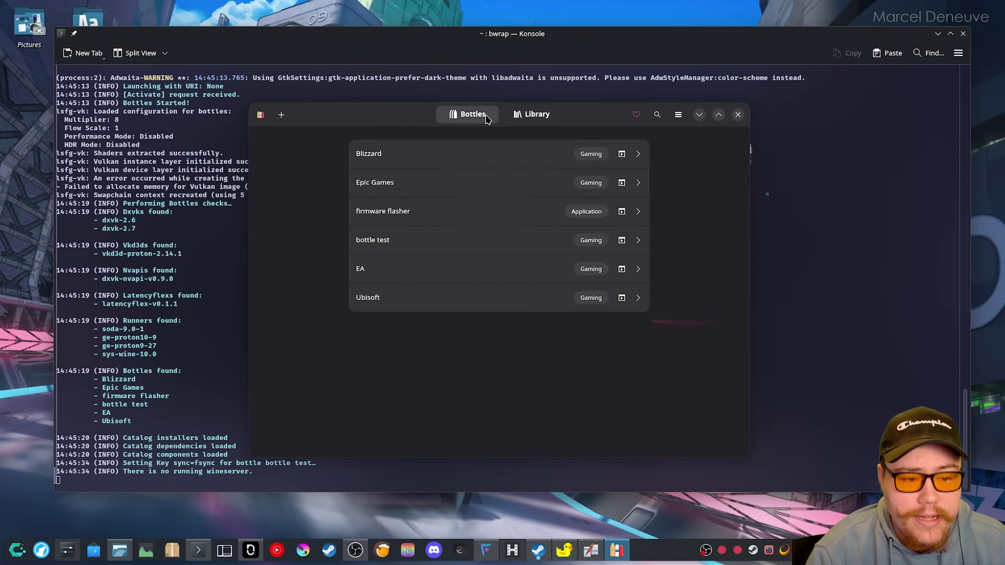
{"action": "left_click", "coordinate": [460, 188]}
{"action": "left_click", "coordinate": [261, 115]}
{"action": "left_click_drag", "start_coordinate": [407, 124], "coordinate": [357, 128]}
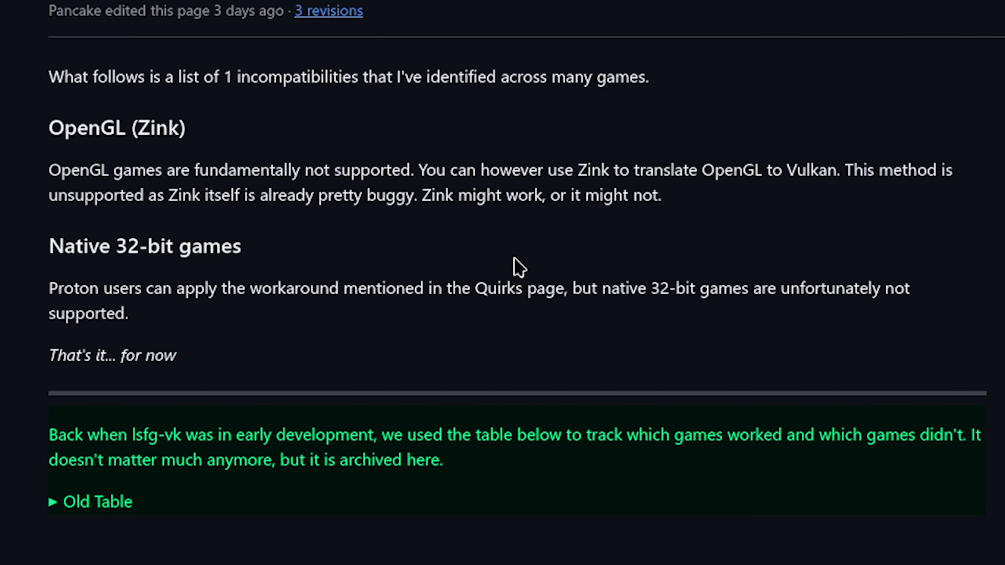
{"action": "scroll", "coordinate": [489, 276], "scroll_direction": "down", "scroll_amount": 2}
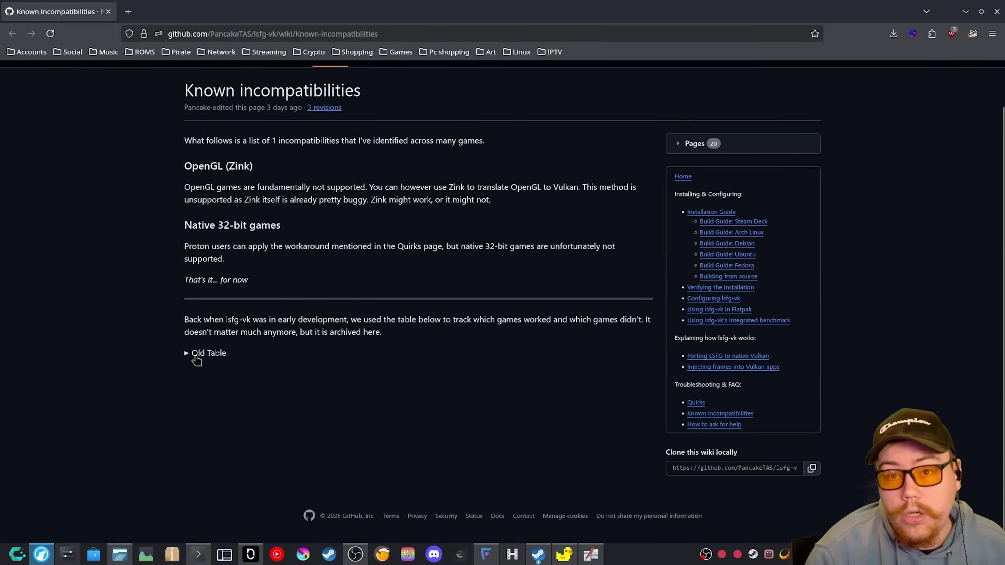
- Expand the archived Old Table of game compatibility results and scroll through it
{"action": "left_click", "coordinate": [195, 356]}
{"action": "scroll", "coordinate": [451, 335], "scroll_direction": "down", "scroll_amount": 9}
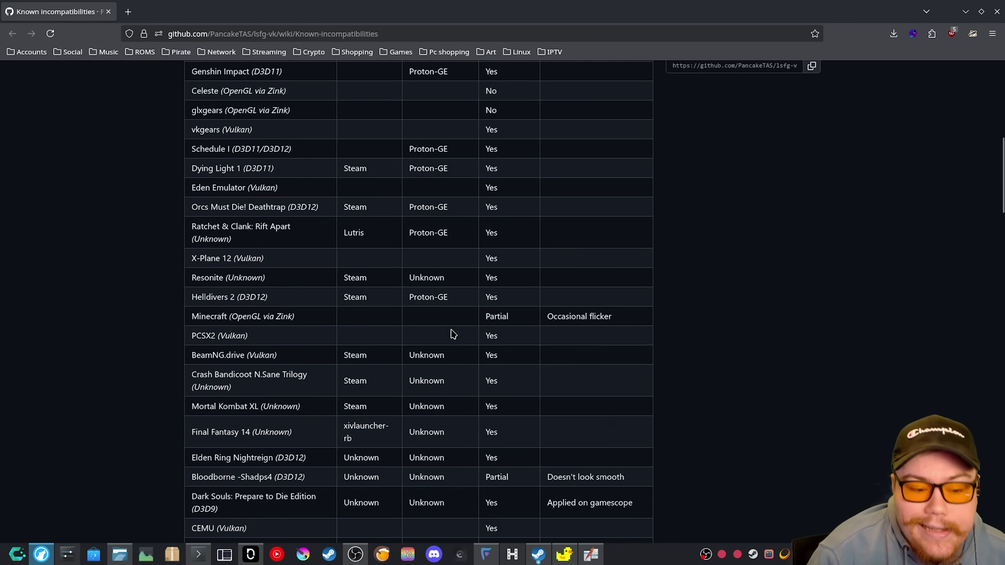
{"action": "scroll", "coordinate": [453, 335], "scroll_direction": "down", "scroll_amount": 6}
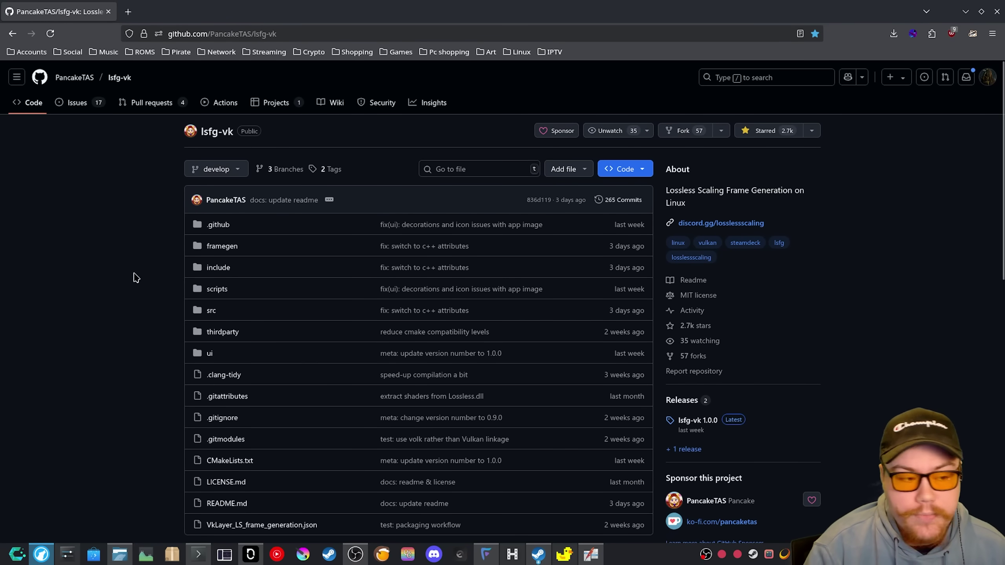
{"action": "scroll", "coordinate": [133, 286], "scroll_direction": "down", "scroll_amount": 5}
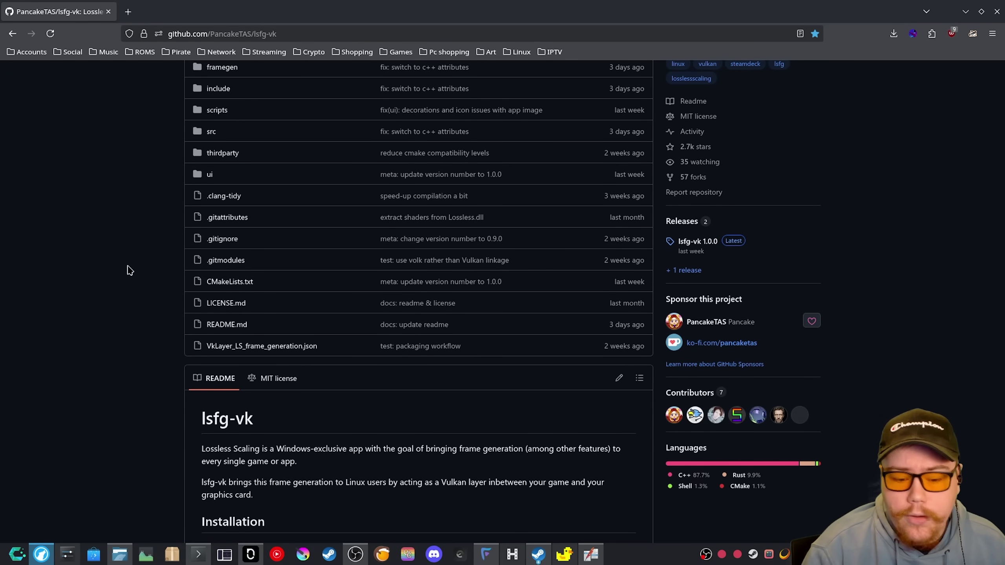
{"action": "scroll", "coordinate": [130, 271], "scroll_direction": "up", "scroll_amount": 4}
{"action": "scroll", "coordinate": [130, 272], "scroll_direction": "down", "scroll_amount": 3}
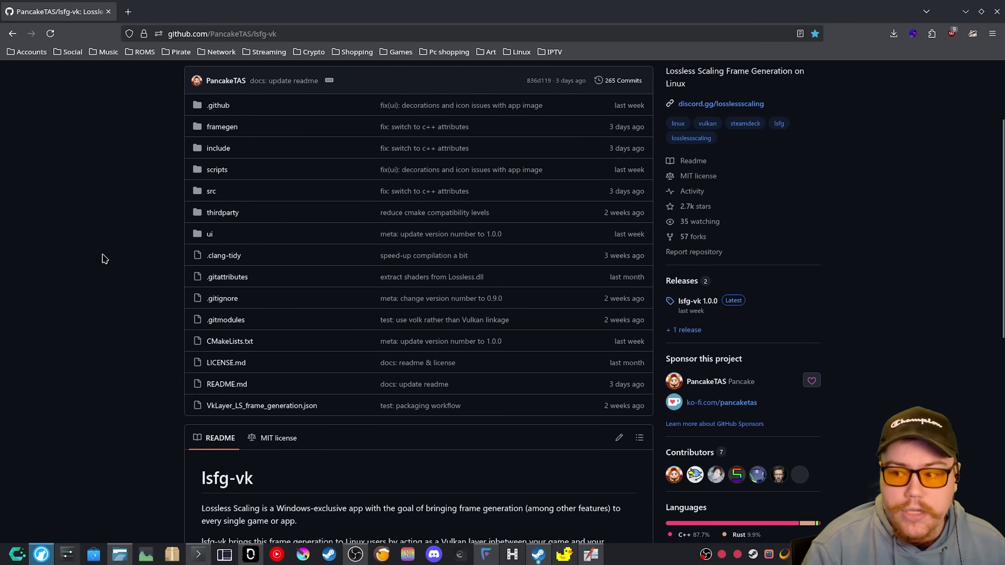
{"action": "scroll", "coordinate": [99, 250], "scroll_direction": "up", "scroll_amount": 3}
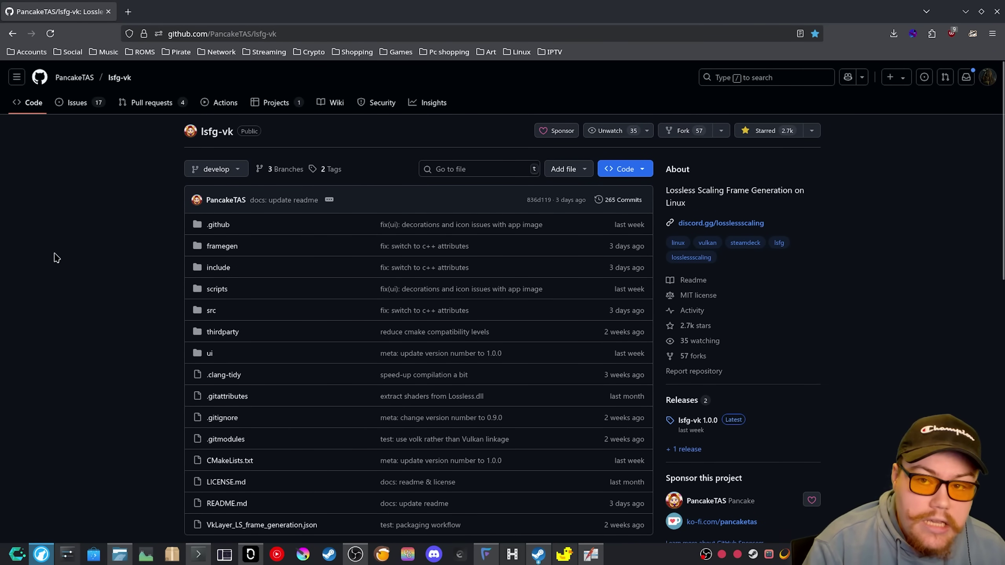
{"action": "scroll", "coordinate": [58, 254], "scroll_direction": "down", "scroll_amount": 3}
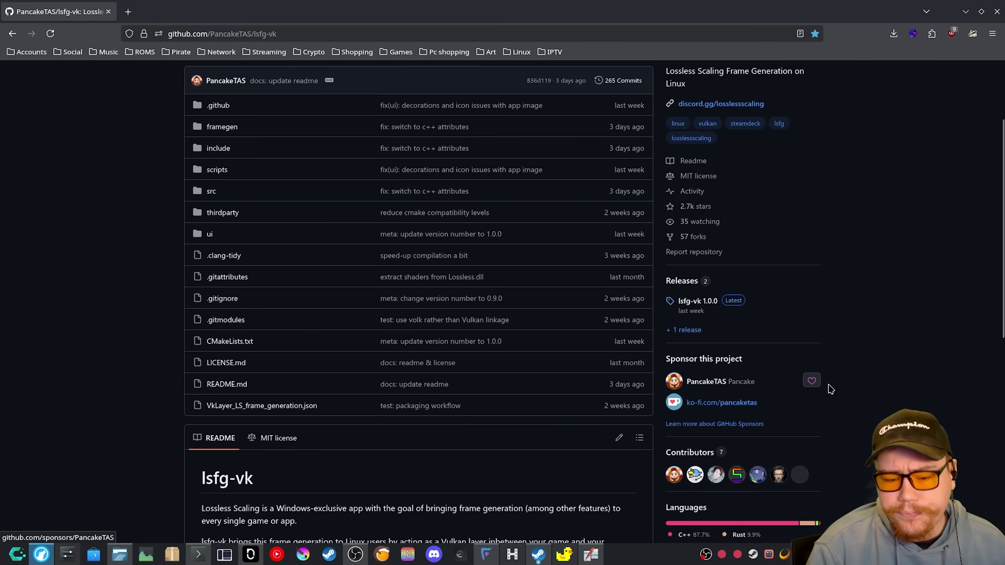
- Open the developer's Ko-fi link in a new tab, browse the sponsorship tiers, then view Ko-fi
{"action": "right_click", "coordinate": [720, 404]}
{"action": "left_click", "coordinate": [765, 206]}
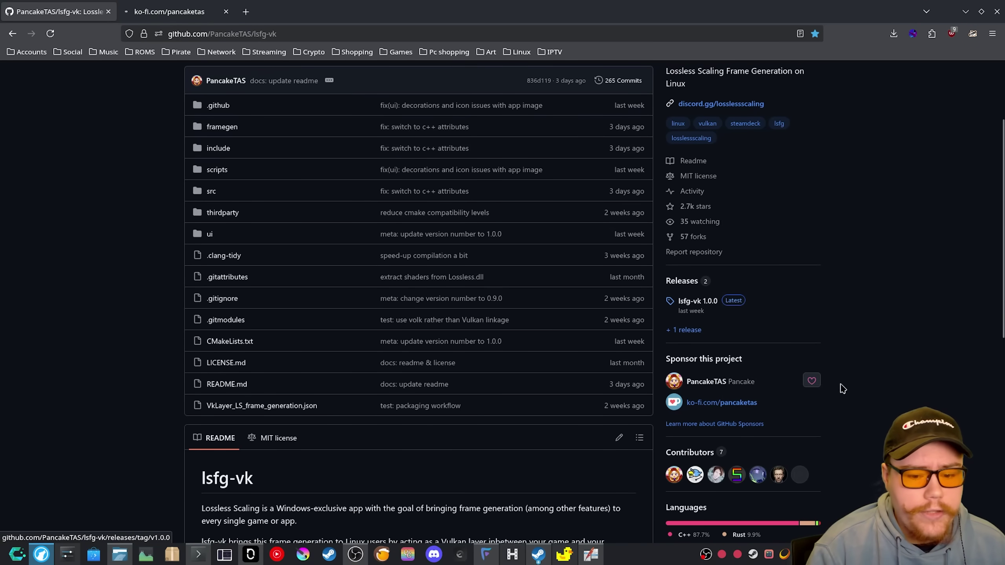
{"action": "left_click", "coordinate": [811, 381]}
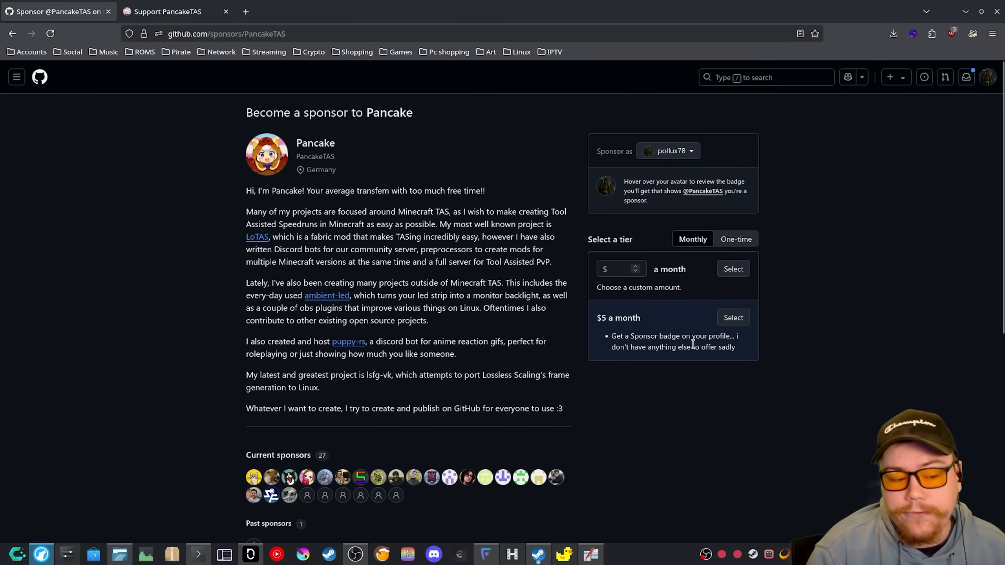
{"action": "scroll", "coordinate": [715, 345], "scroll_direction": "down", "scroll_amount": 3}
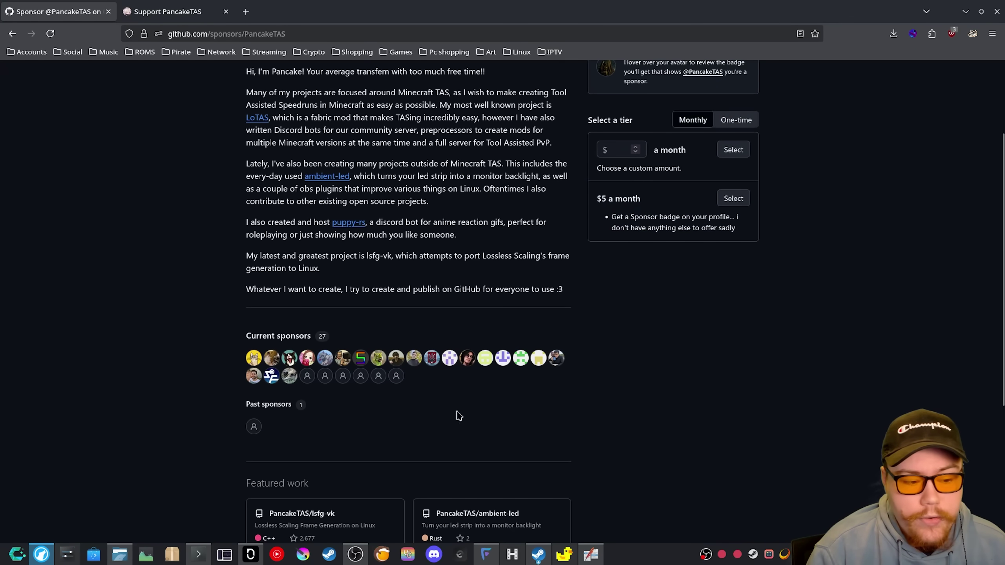
{"action": "left_click", "coordinate": [162, 15]}
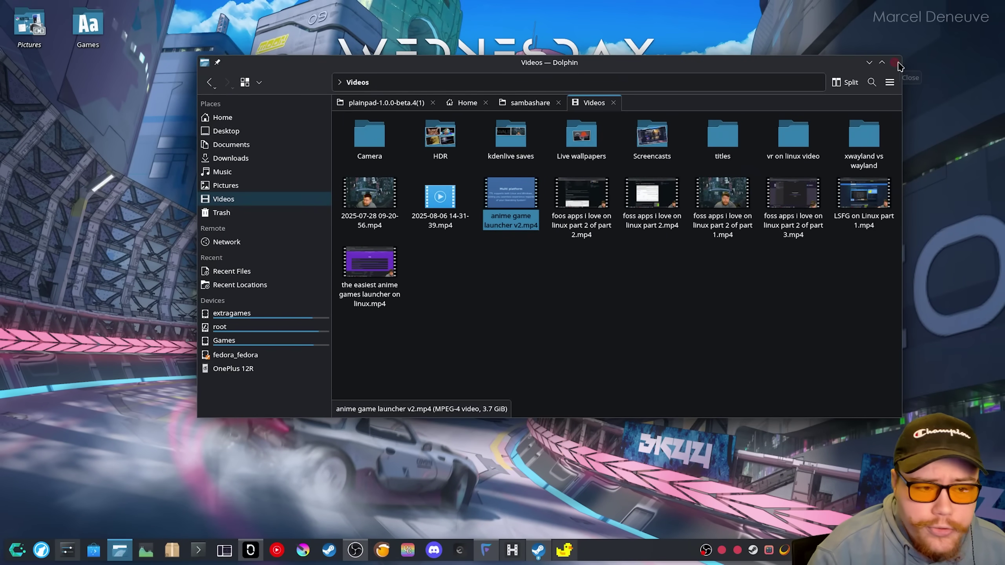
- Close Dolphin's Videos window to reveal the plain KDE desktop
{"action": "left_click", "coordinate": [896, 63]}
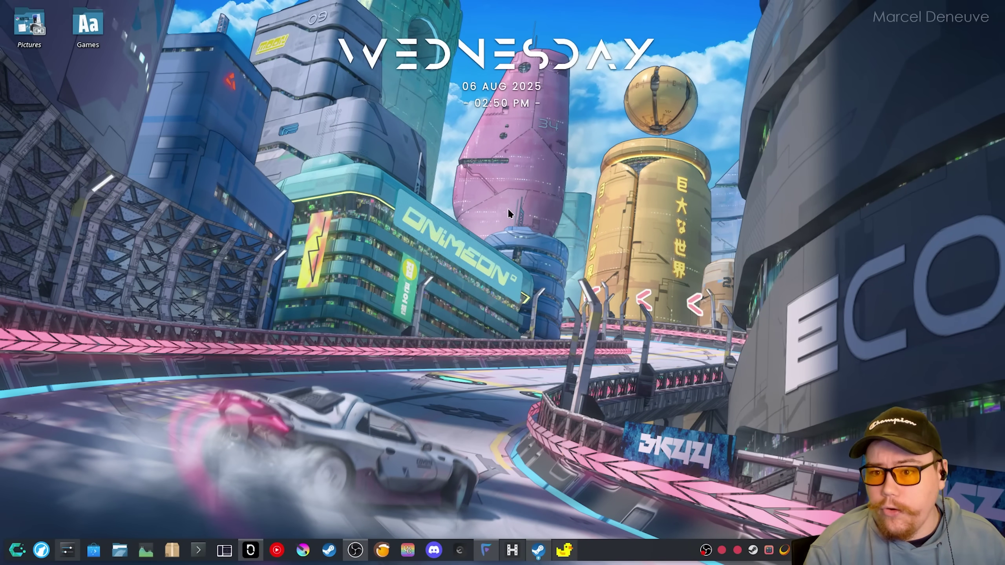